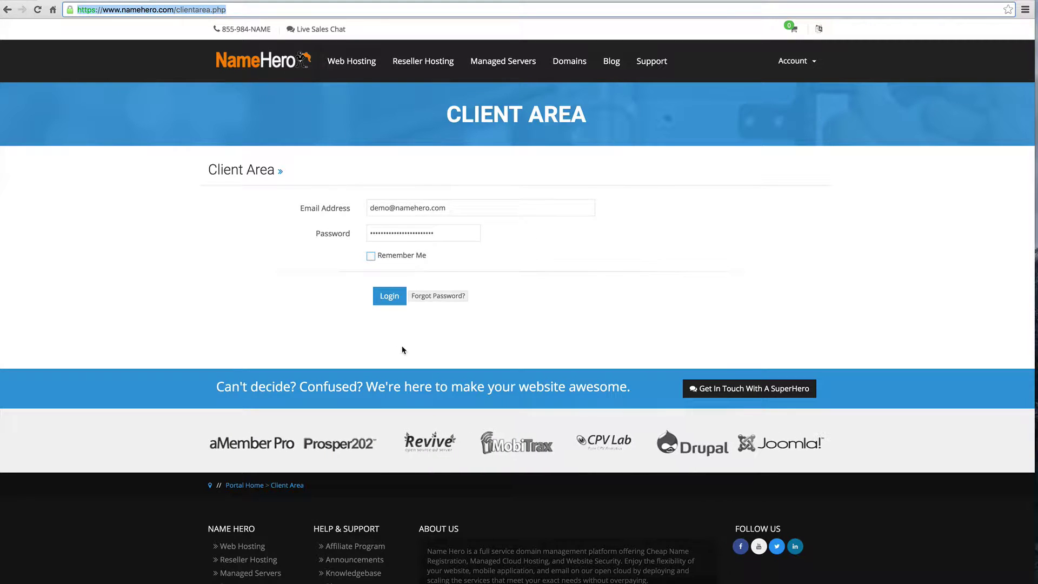
# Log in to NameHero, open the active Startup plan, and enter WHM's Packages page
pyautogui.click(387, 295)
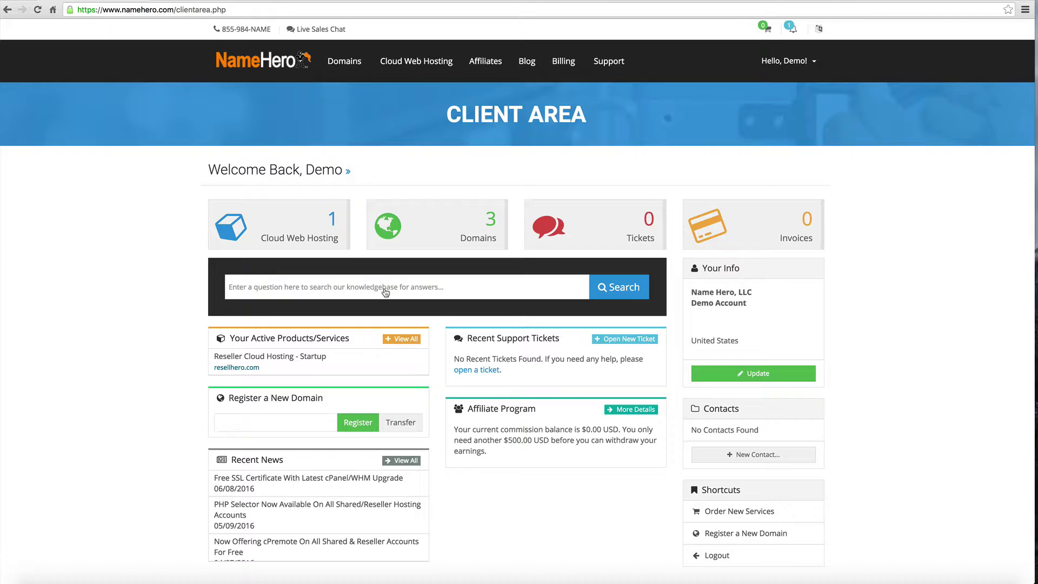
pyautogui.click(322, 240)
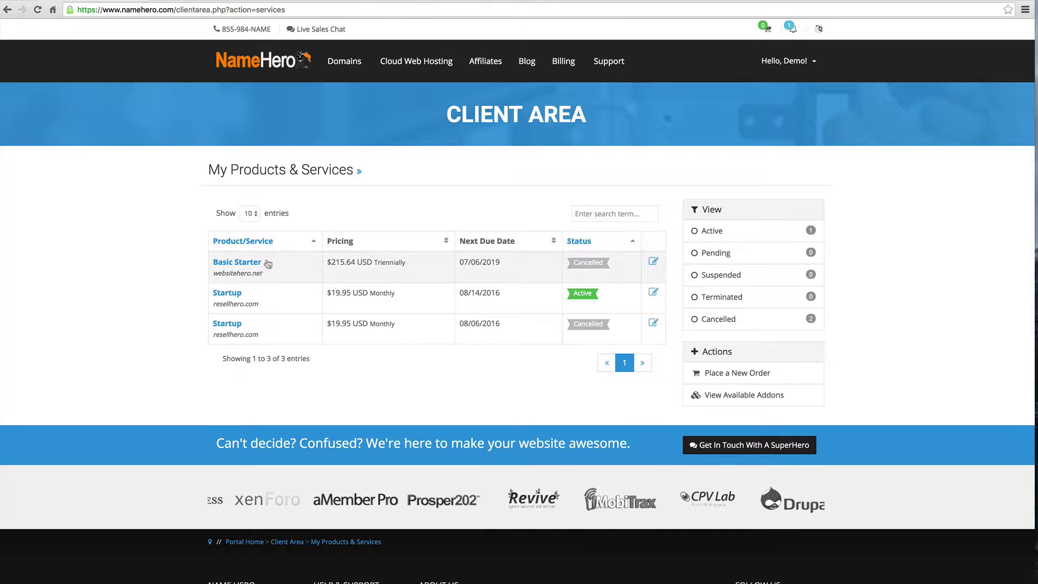
pyautogui.click(227, 293)
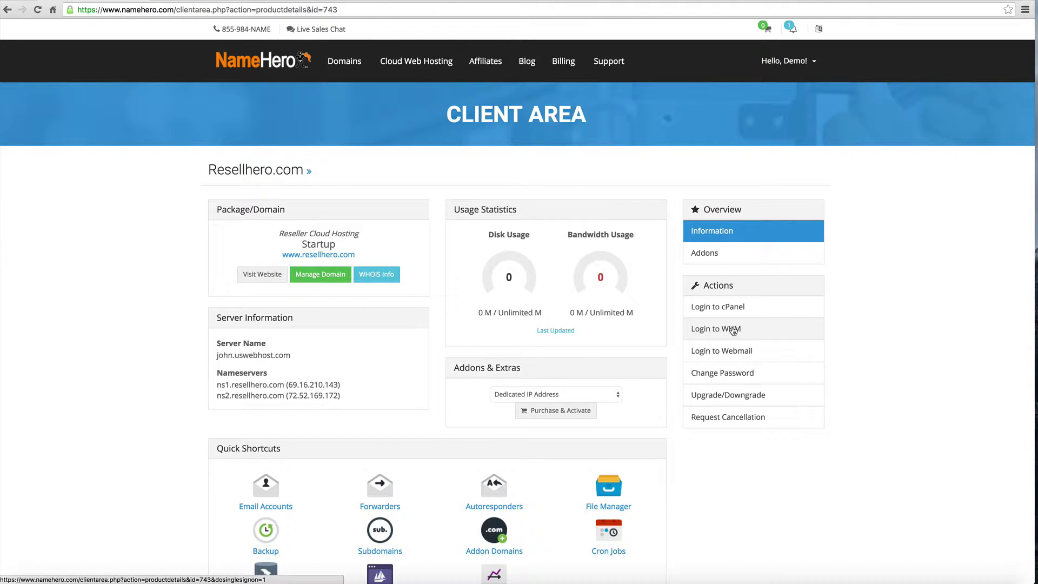
pyautogui.click(732, 330)
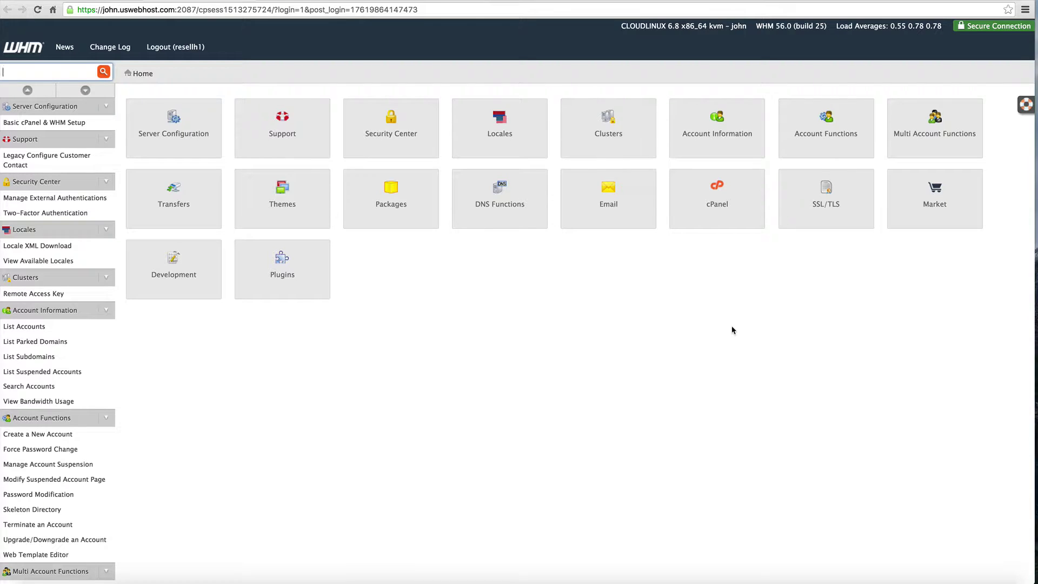
pyautogui.click(380, 202)
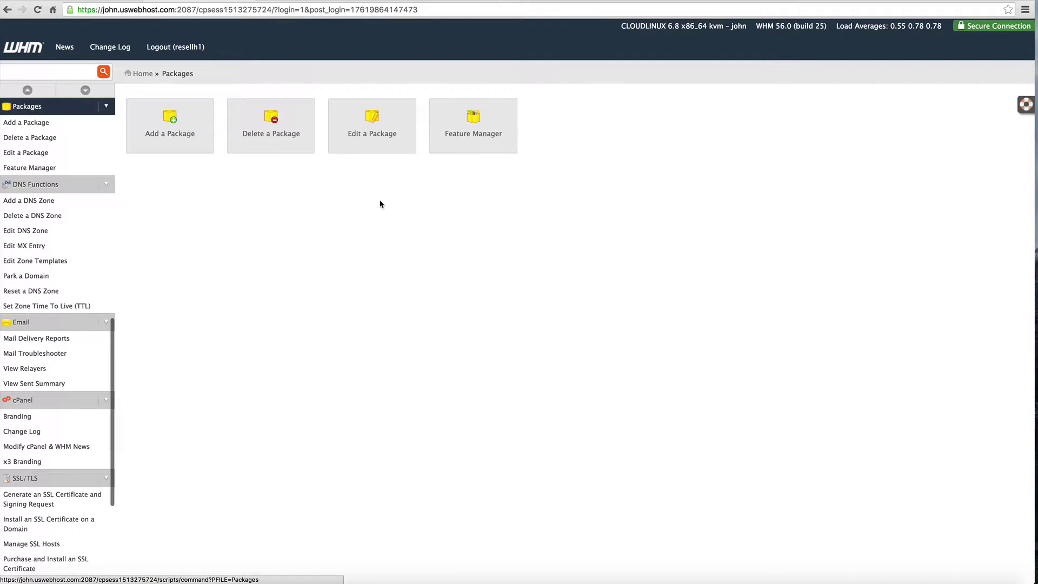
# Open resellh1_Basic Hosting in Edit a Package and review its limits
pyautogui.click(379, 134)
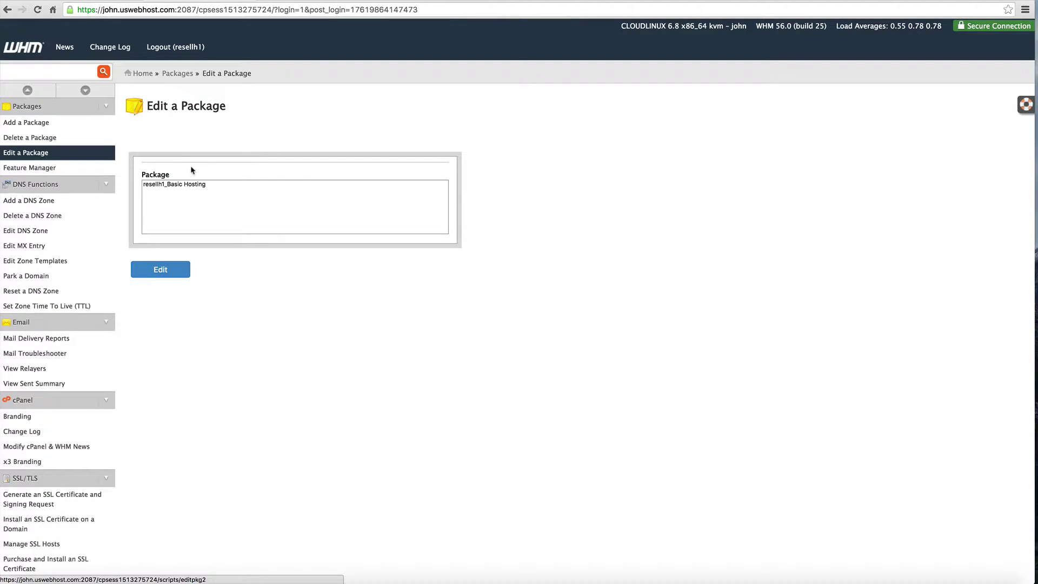
pyautogui.click(185, 184)
pyautogui.click(149, 272)
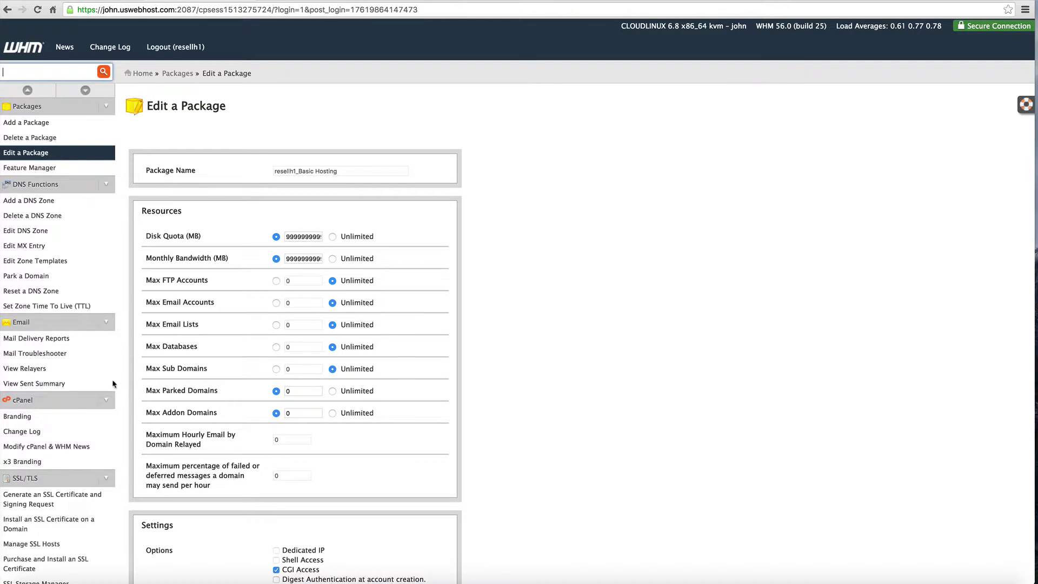
pyautogui.scroll(-1, 97, 355)
pyautogui.scroll(5, 98, 355)
# Search the sidebar for 'cre' and open the Create a New Account form
pyautogui.write('c')
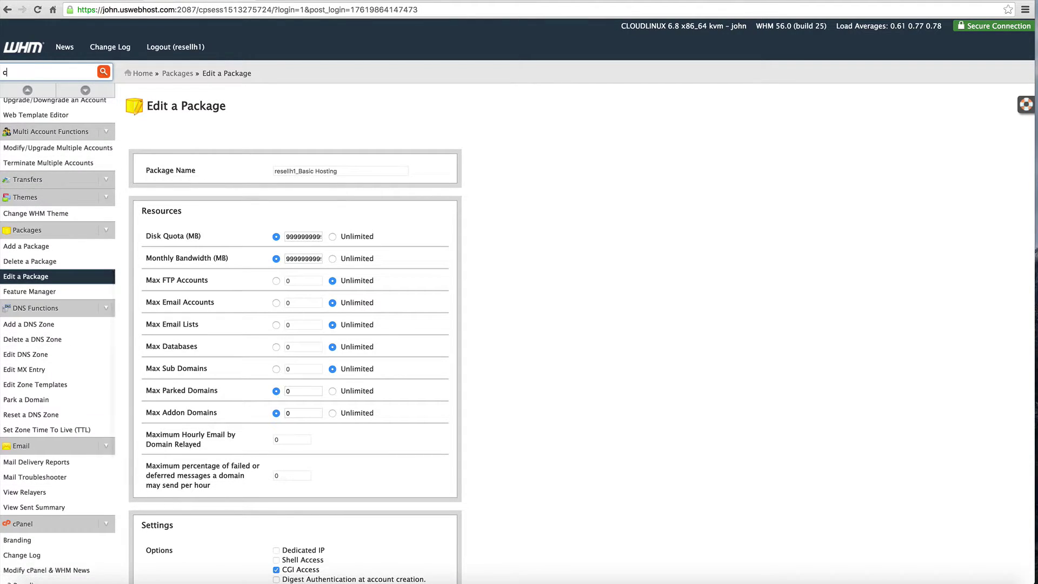
pyautogui.write('re')
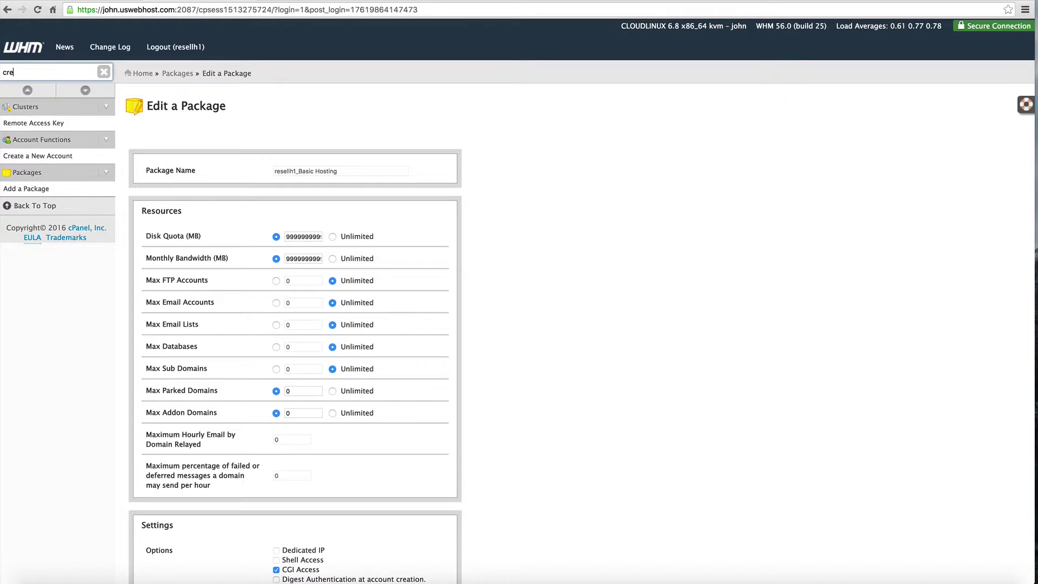
pyautogui.click(31, 158)
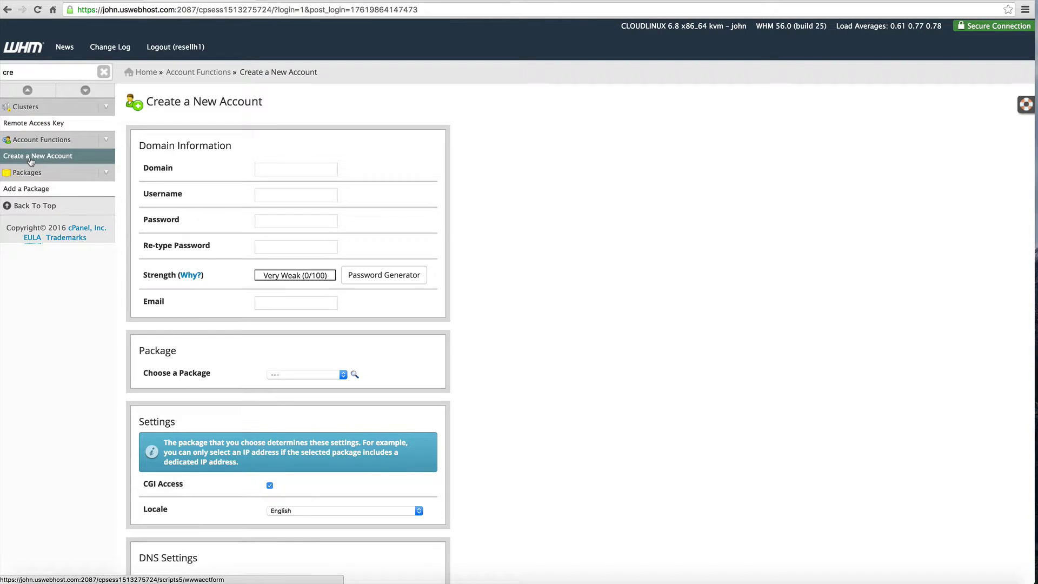
pyautogui.click(313, 164)
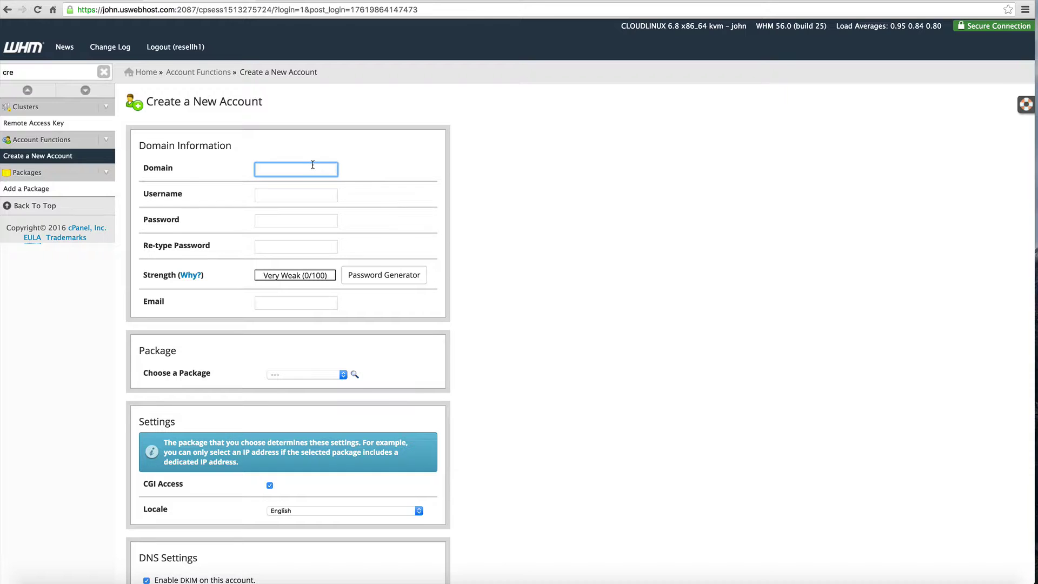
# Check the registered domains on NameHero's My Domains page
pyautogui.click(115, 0)
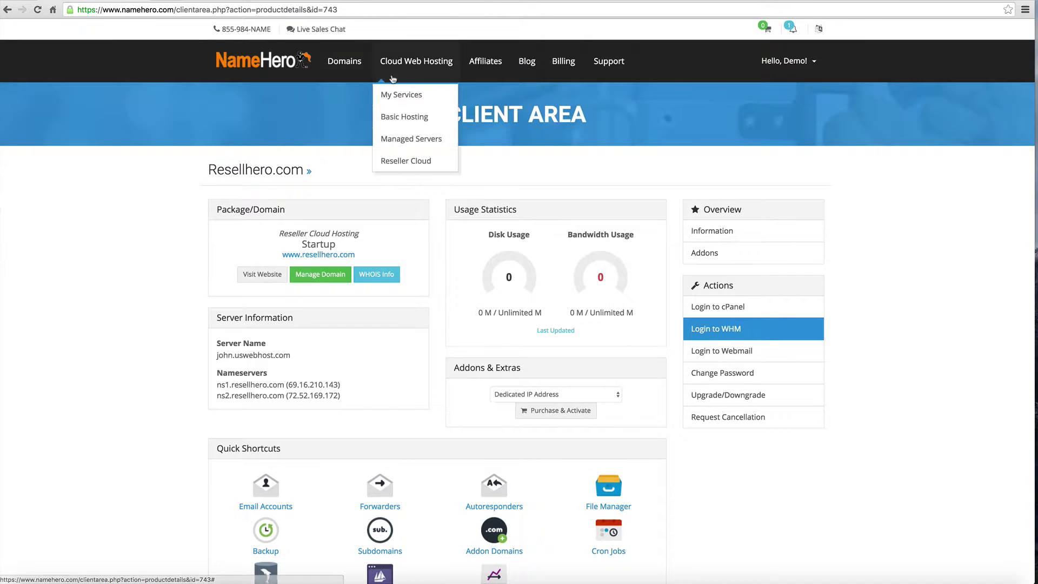
pyautogui.moveTo(344, 60)
pyautogui.click(348, 96)
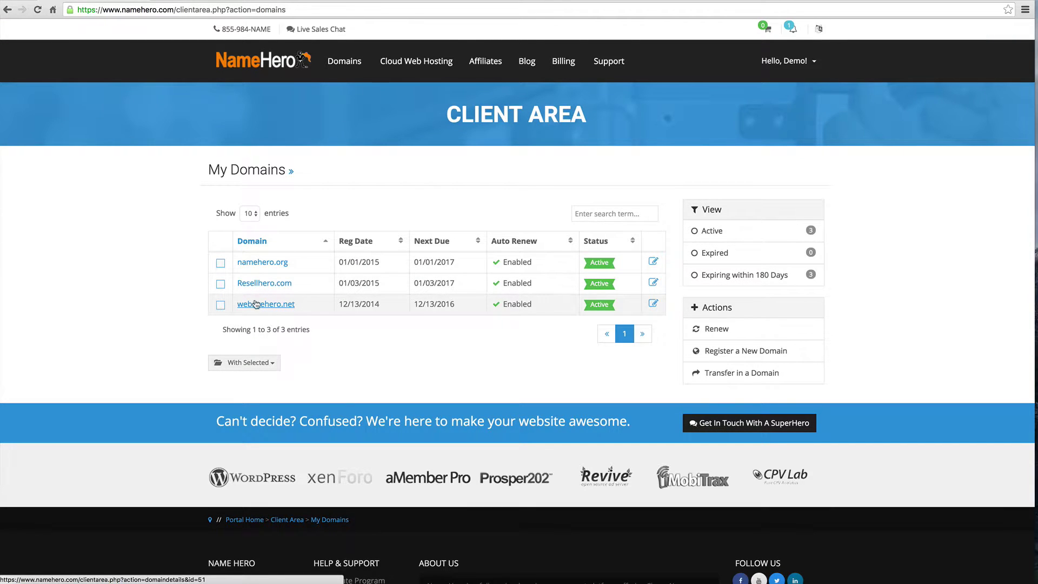
# Enter domain websitehero.net, accept the auto-filled username websitehero, and open the Password Generator
pyautogui.click(167, 4)
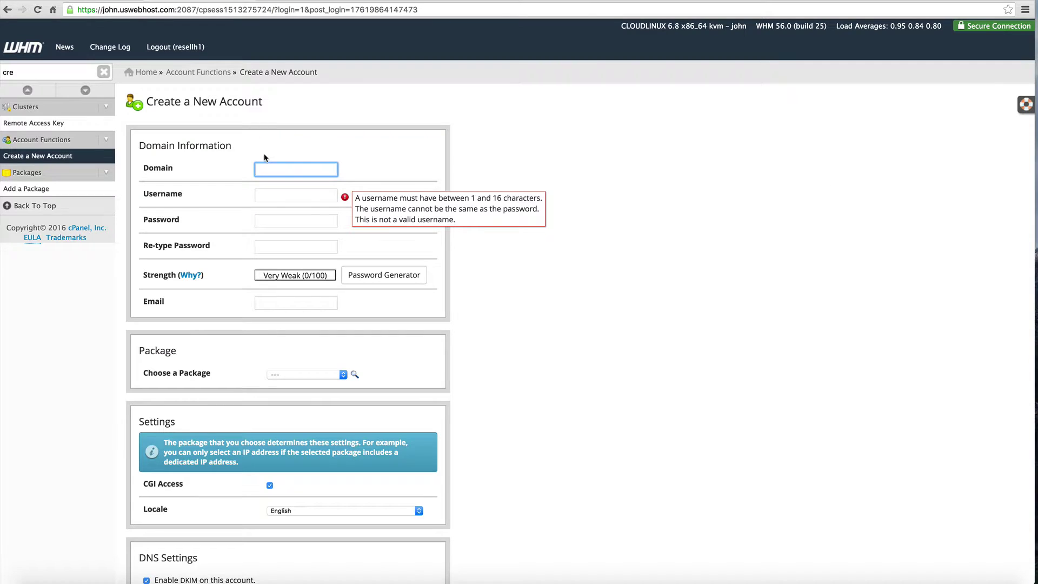
pyautogui.write('websitehero.net')
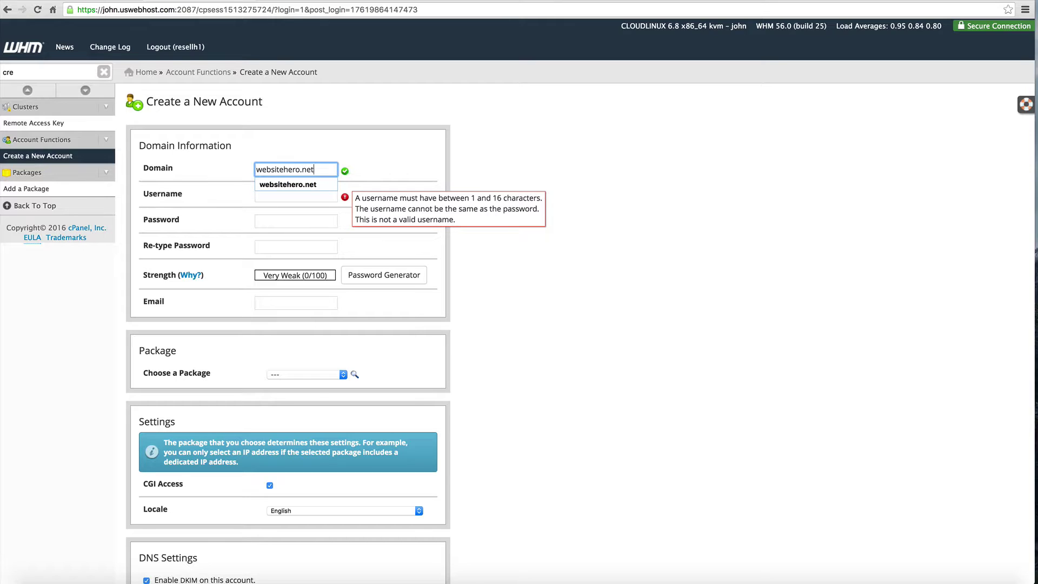
pyautogui.click(389, 125)
pyautogui.click(312, 195)
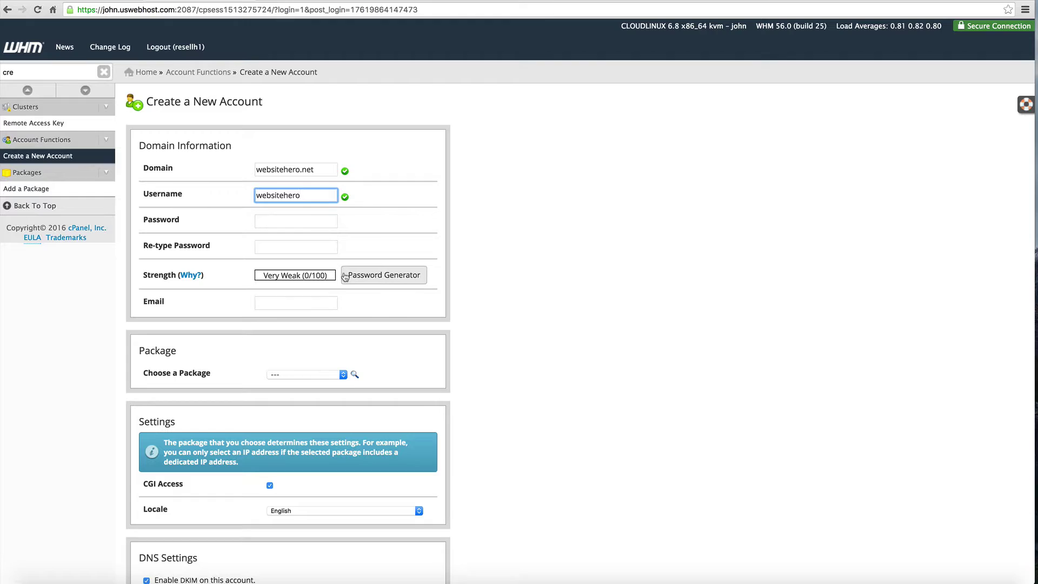
pyautogui.click(362, 280)
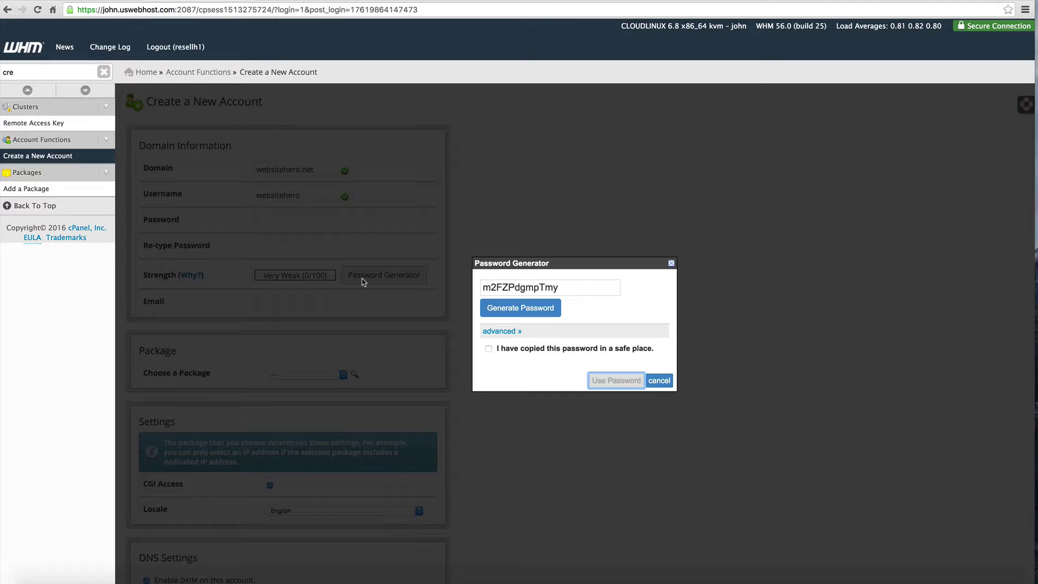
# Generate random passwords repeatedly until settling on a final one
pyautogui.click(520, 302)
pyautogui.click(521, 302)
pyautogui.click(520, 303)
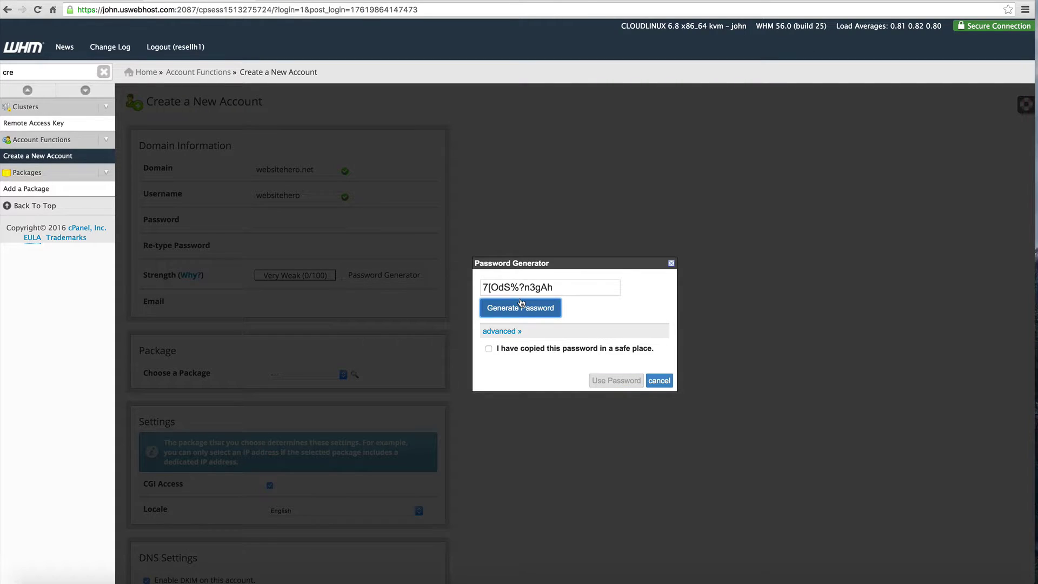
pyautogui.click(516, 310)
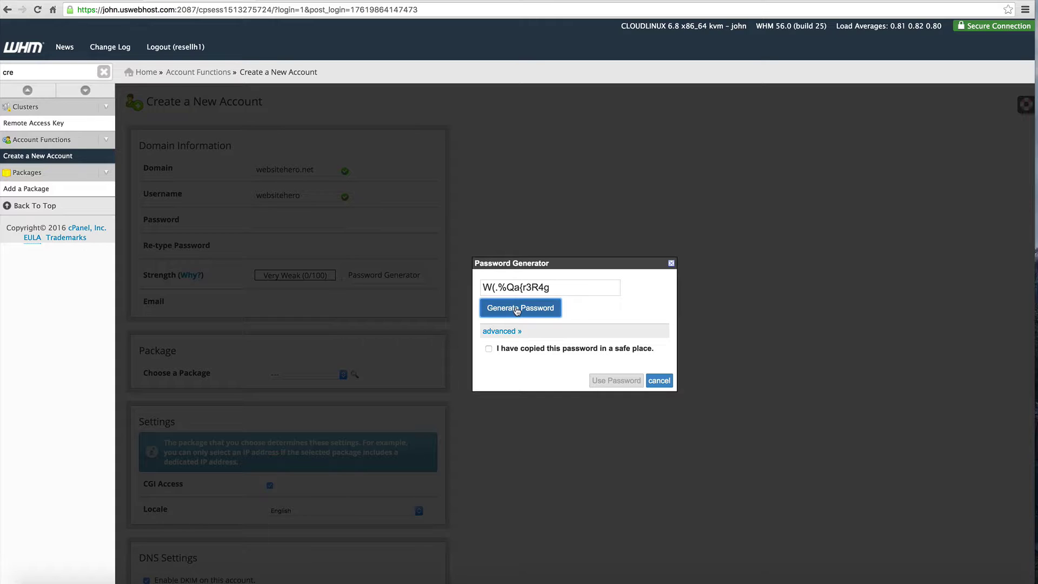
pyautogui.click(516, 310)
pyautogui.click(517, 310)
pyautogui.click(517, 310)
pyautogui.click(516, 310)
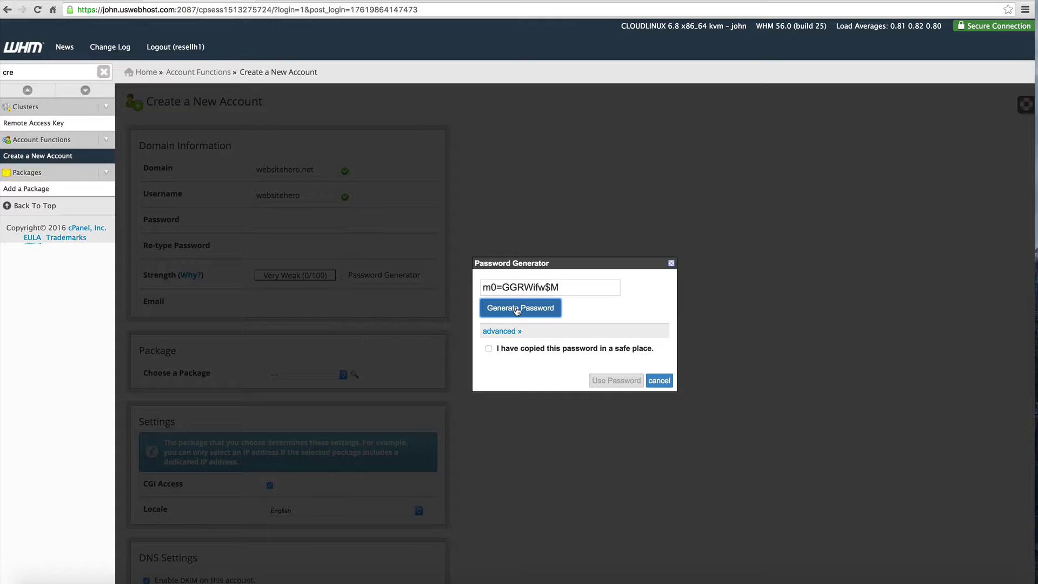
pyautogui.click(517, 310)
# Copy the generated password, confirm it is saved safely, and apply it to both fields
pyautogui.moveTo(564, 287); pyautogui.dragTo(471, 282)
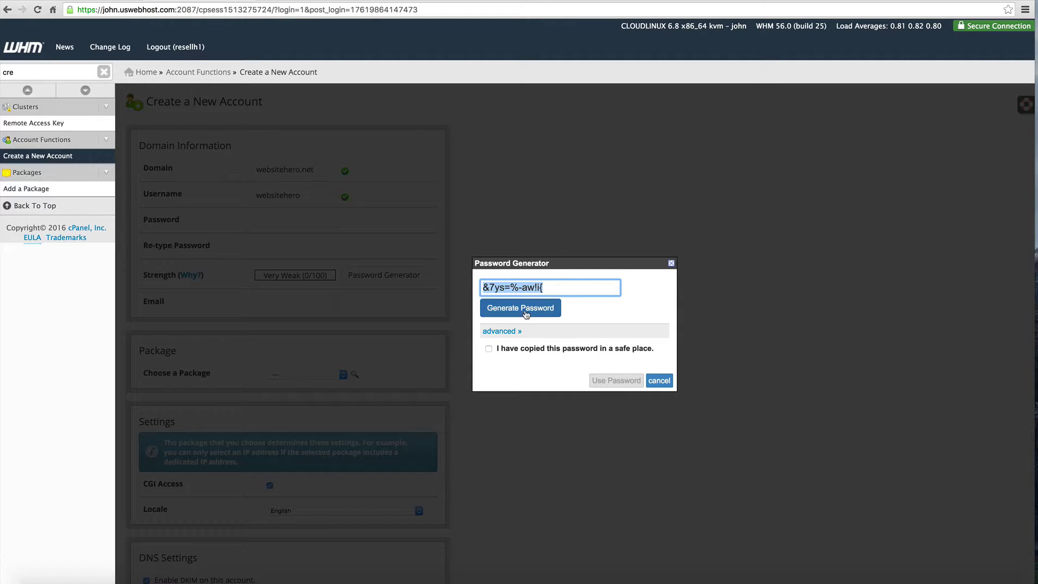
pyautogui.click(488, 355)
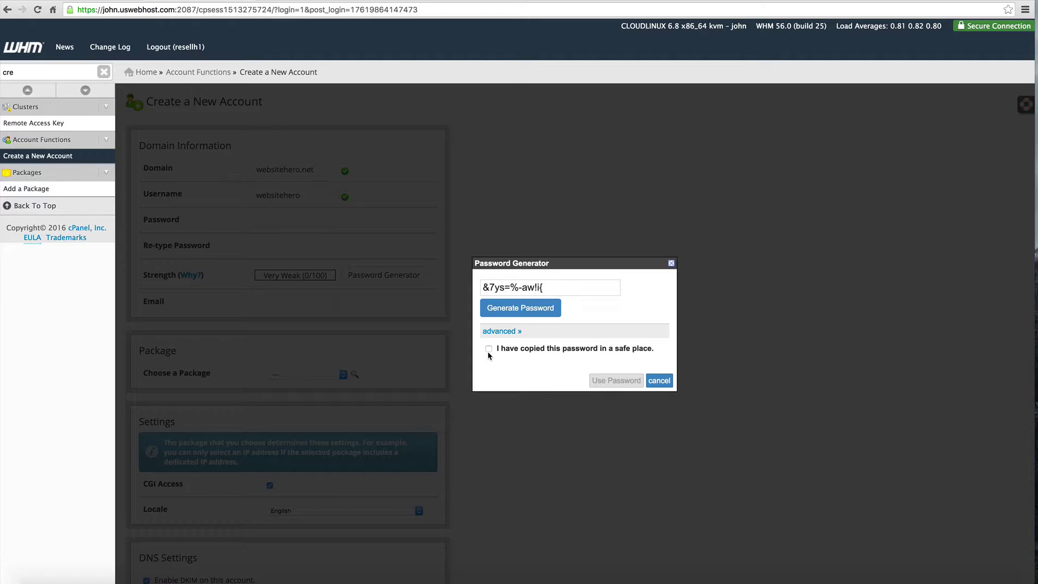
pyautogui.click(488, 350)
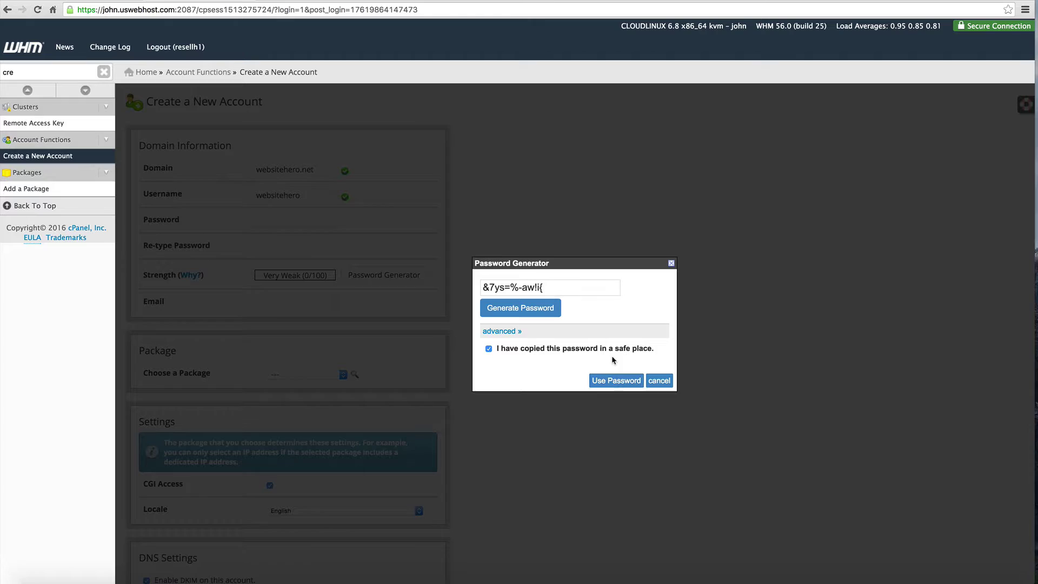
pyautogui.click(596, 381)
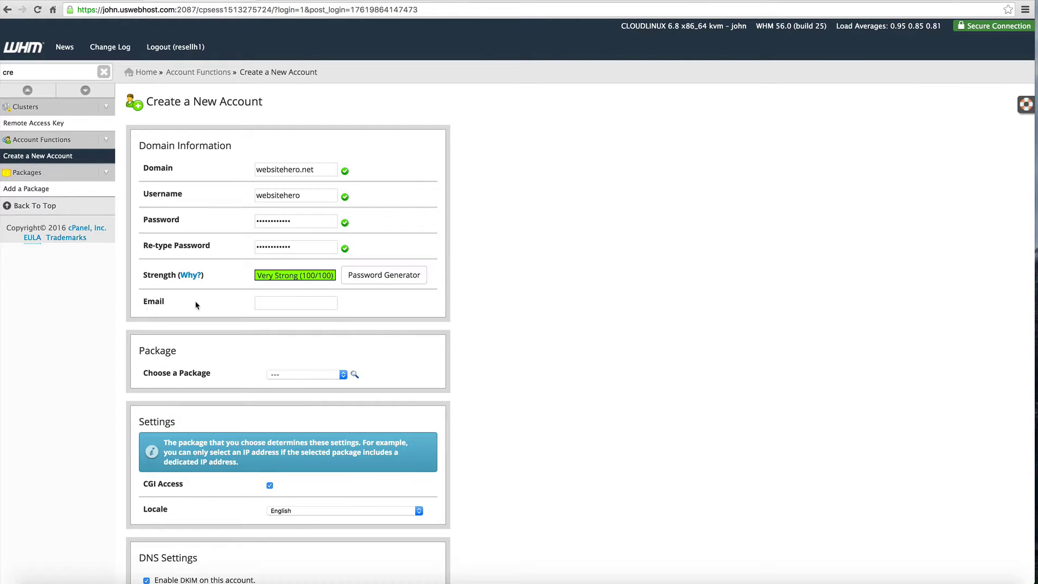
# Pick resellh1_Basic Hosting from the Choose a Package dropdown, leaving the e-mail empty
pyautogui.click(258, 297)
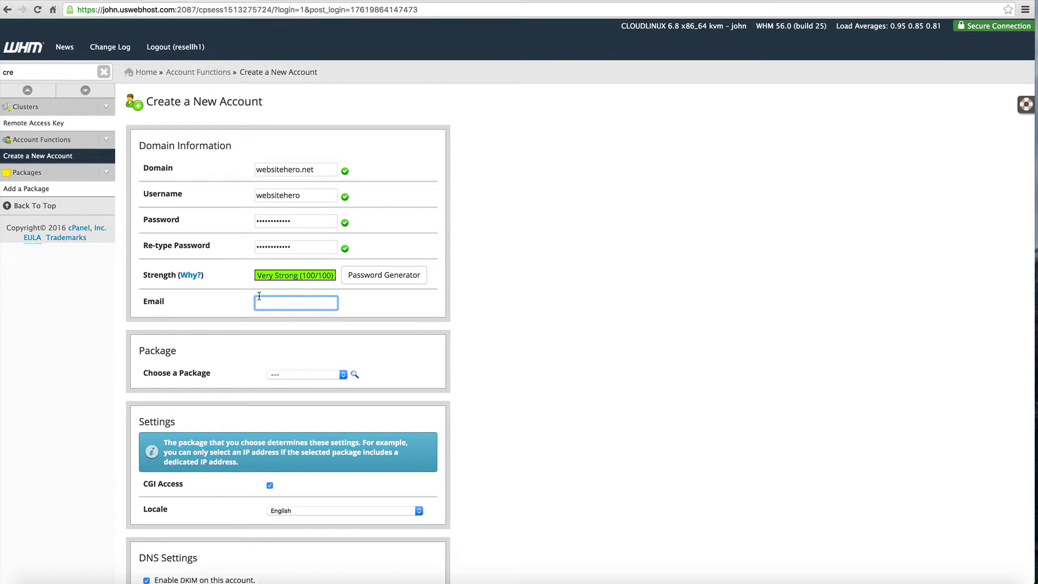
pyautogui.scroll(-3, 332, 299)
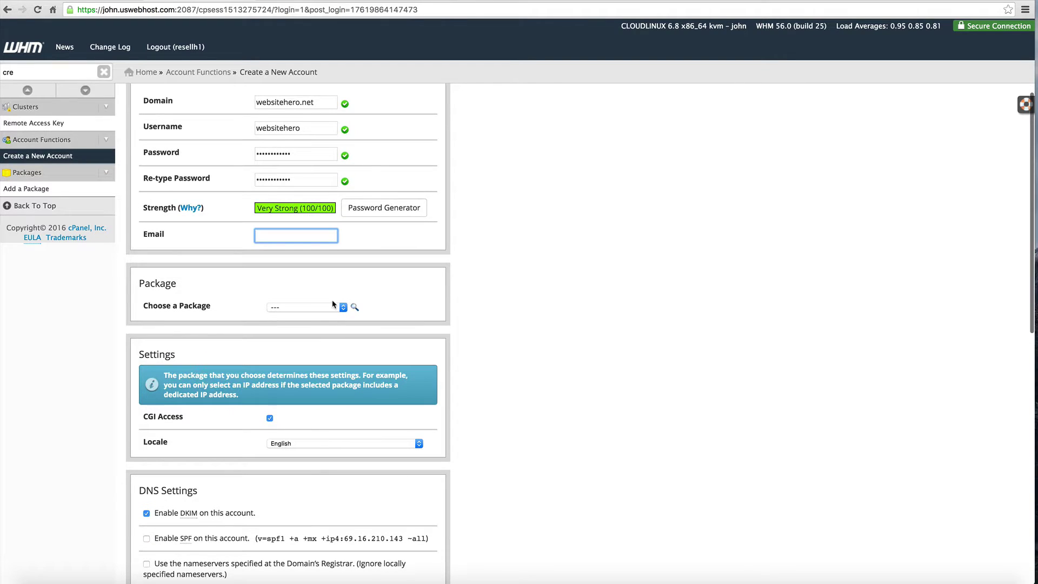
pyautogui.click(332, 300)
pyautogui.click(333, 306)
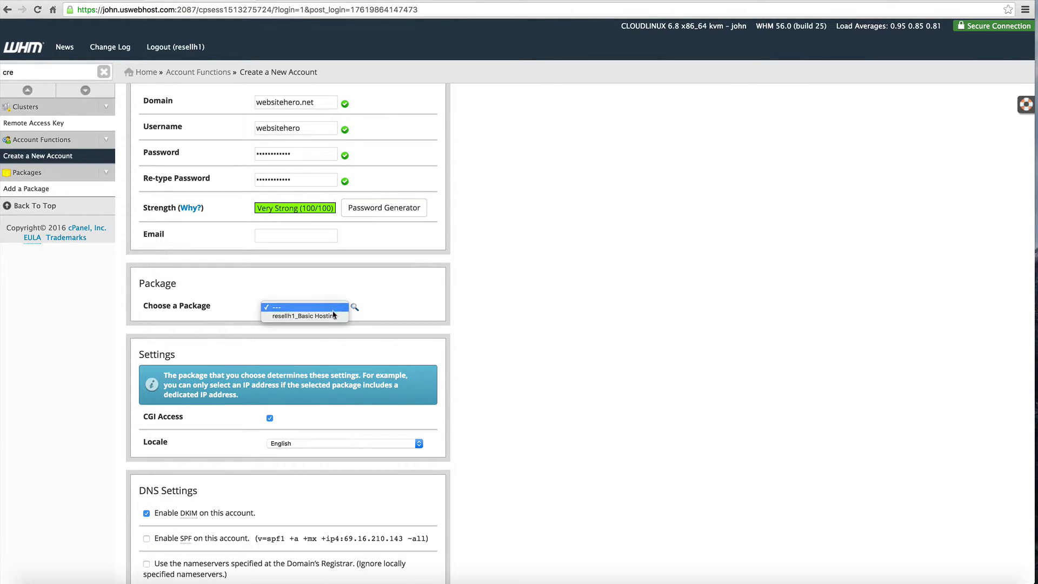
pyautogui.click(326, 316)
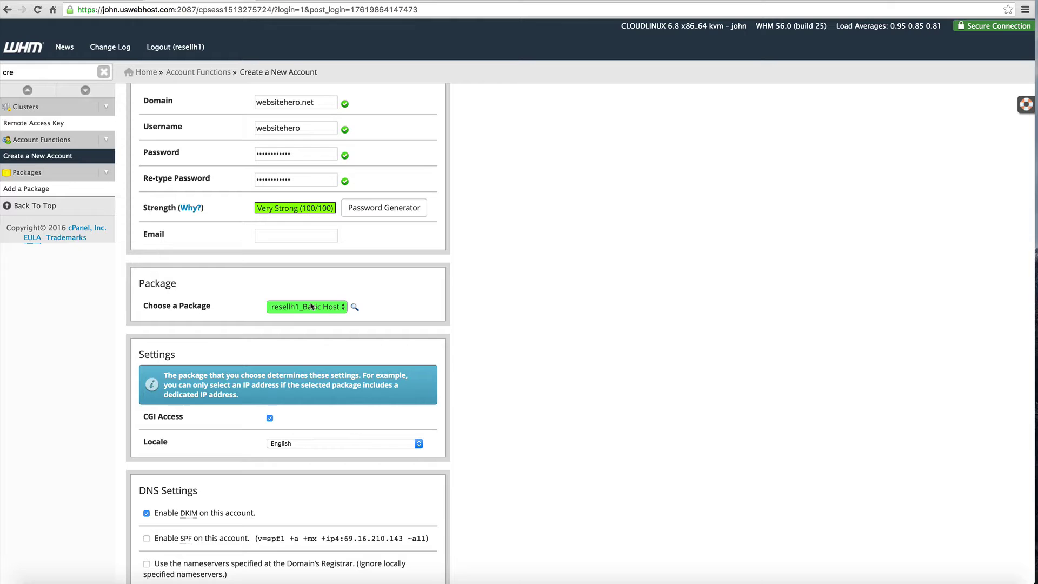
pyautogui.scroll(-3, 286, 301)
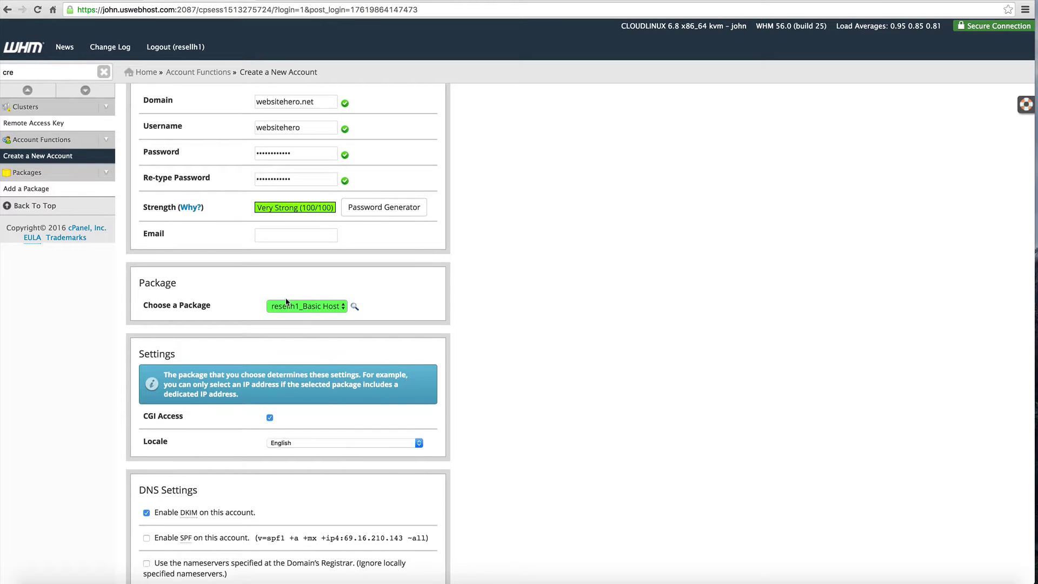
pyautogui.scroll(-3, 286, 301)
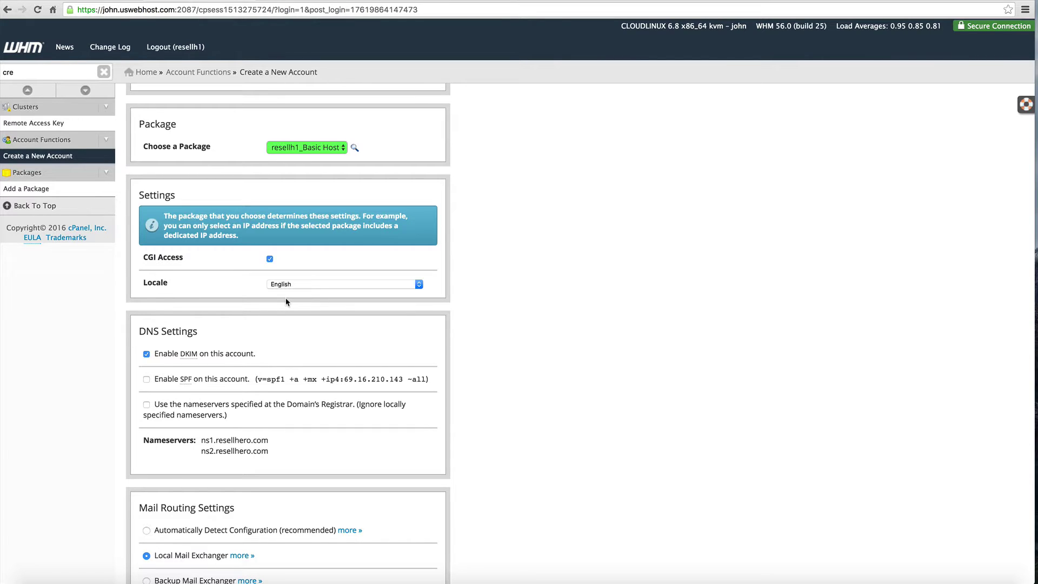
pyautogui.scroll(-1, 269, 280)
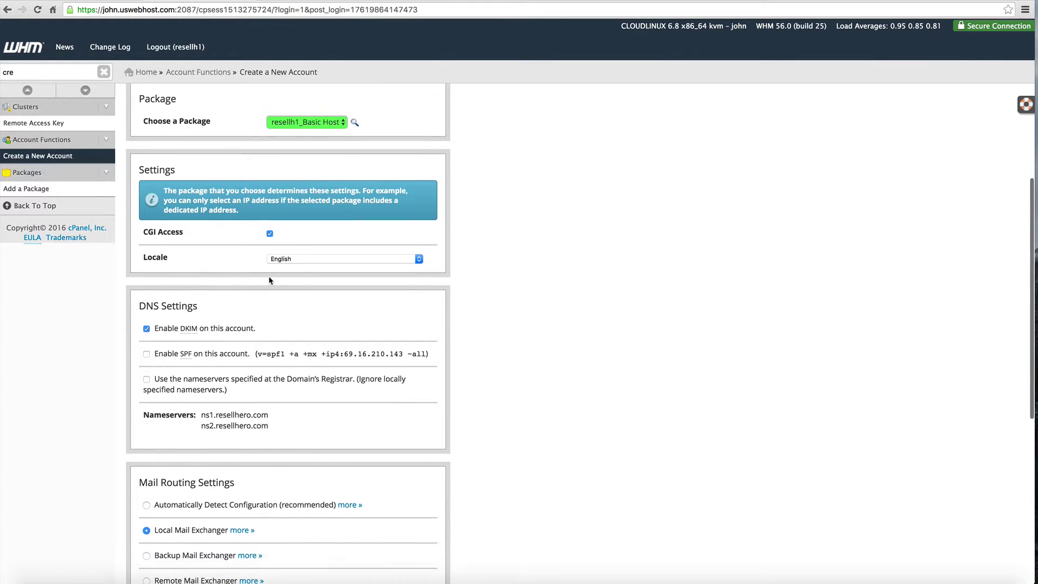
pyautogui.scroll(-1, 269, 280)
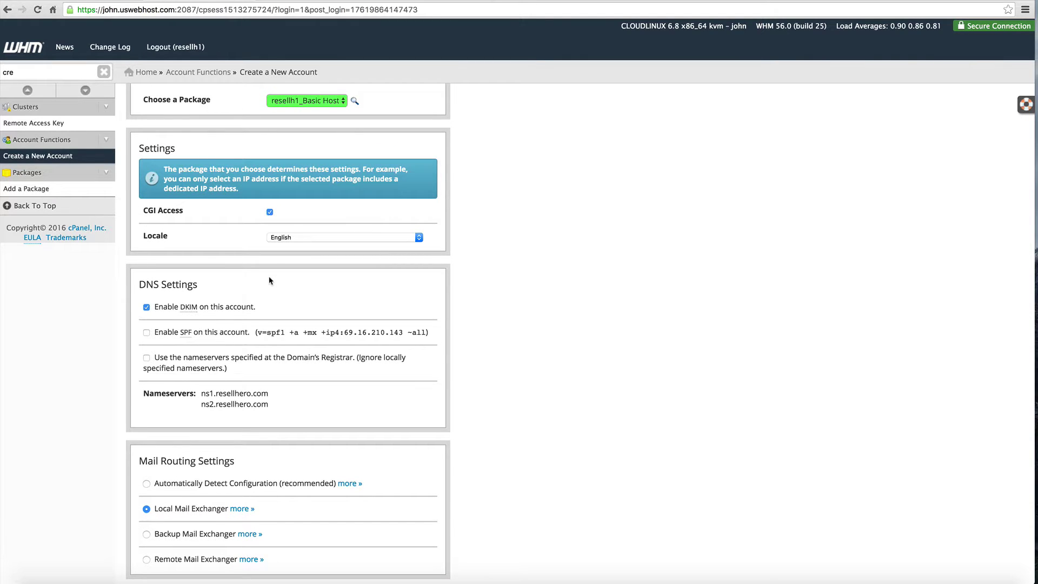
pyautogui.click(309, 239)
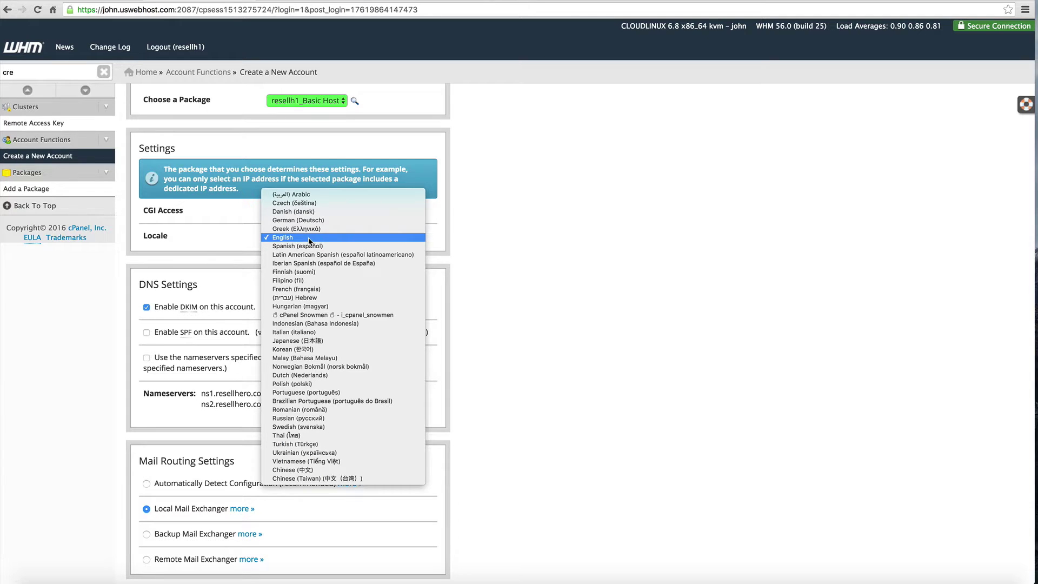
pyautogui.click(512, 221)
pyautogui.scroll(-3, 490, 233)
pyautogui.scroll(-1, 489, 236)
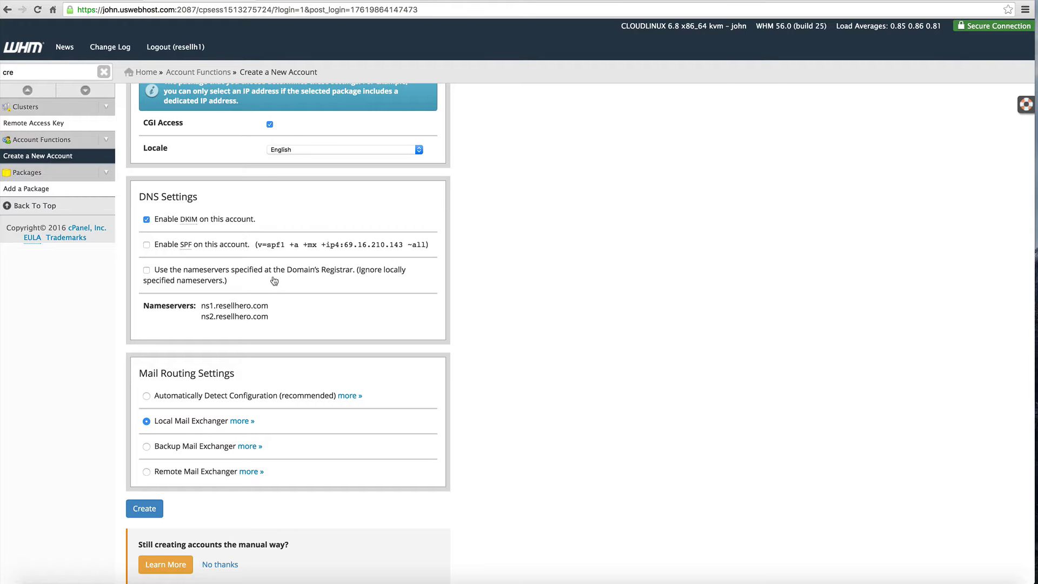
# Set Mail Routing Settings to Automatically Detect Configuration (recommended) rather than Local Mail Exchanger
pyautogui.scroll(-2, 274, 281)
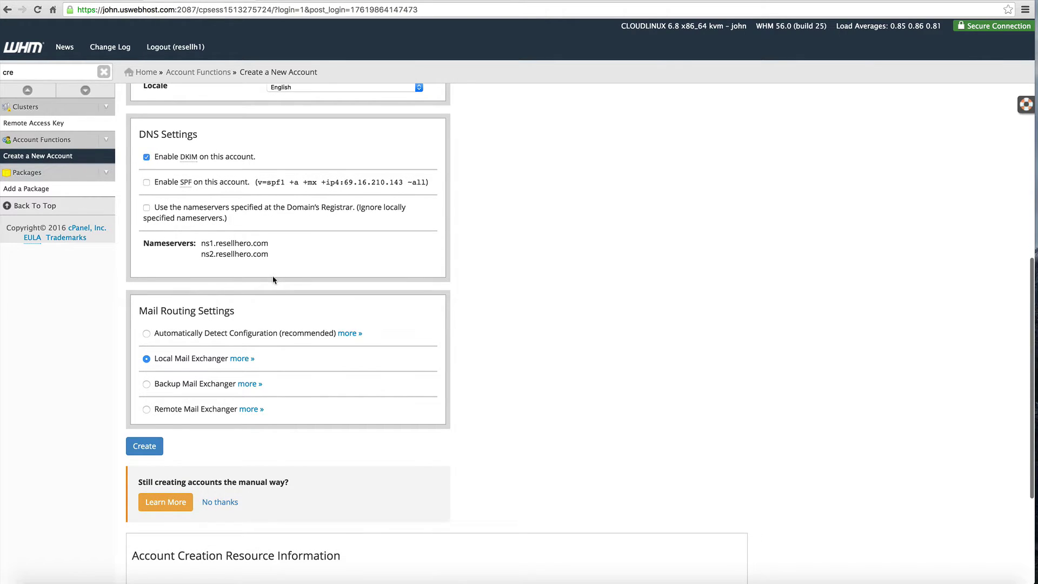
pyautogui.click(197, 338)
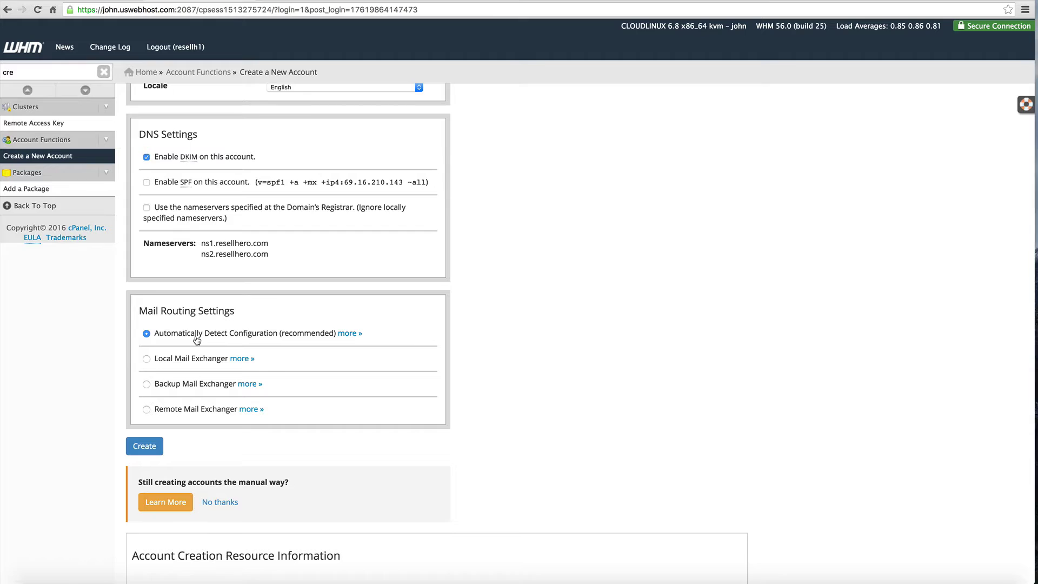
pyautogui.scroll(-4, 197, 340)
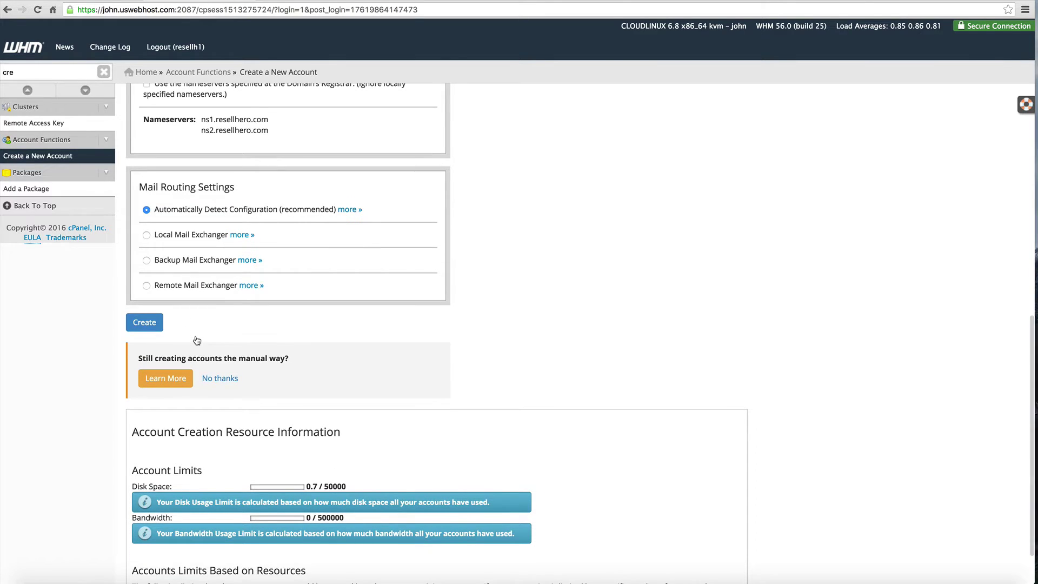
pyautogui.scroll(1, 197, 339)
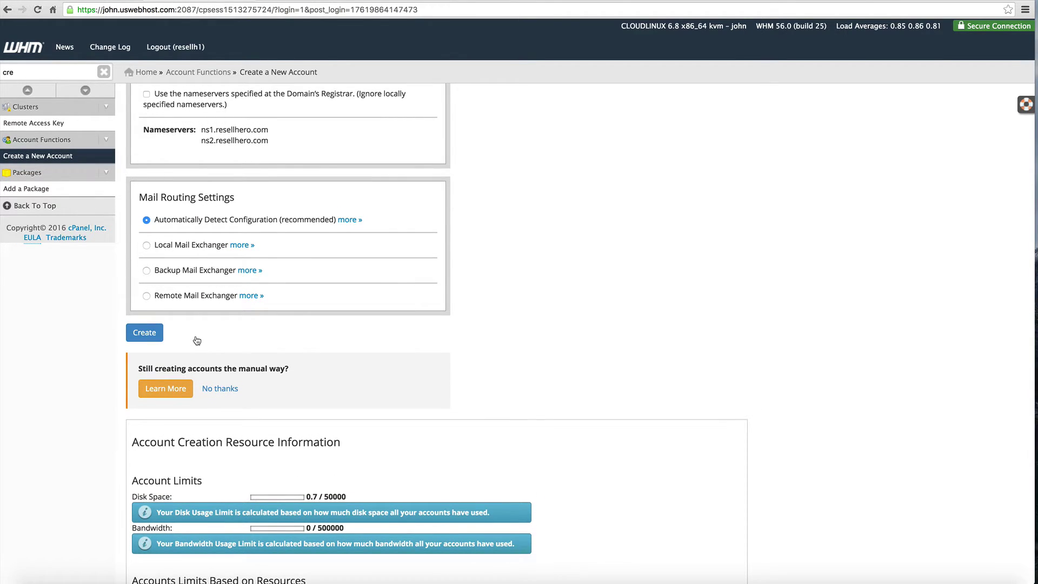
pyautogui.scroll(-1, 196, 339)
pyautogui.click(197, 238)
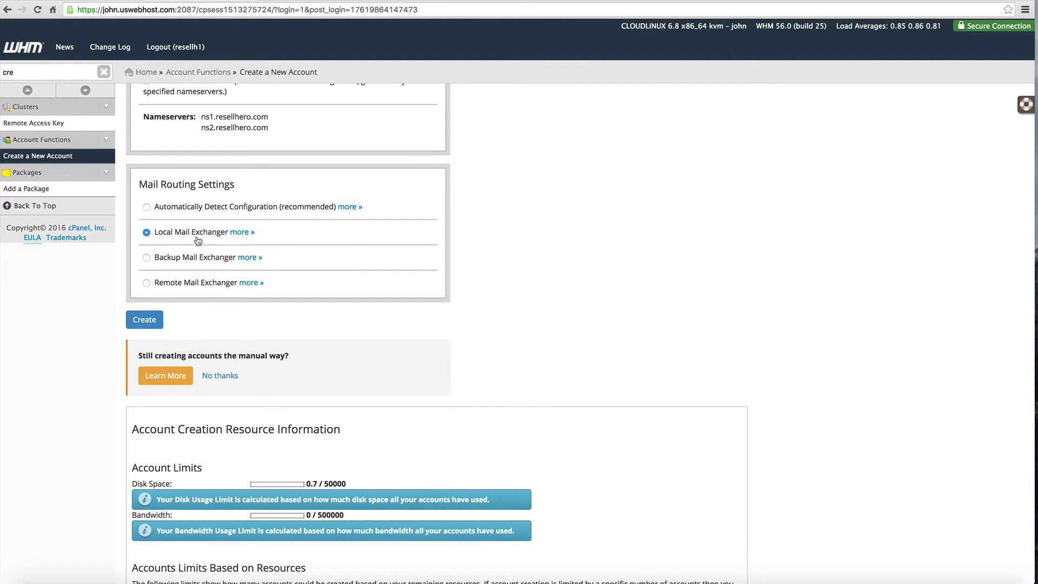
pyautogui.click(214, 208)
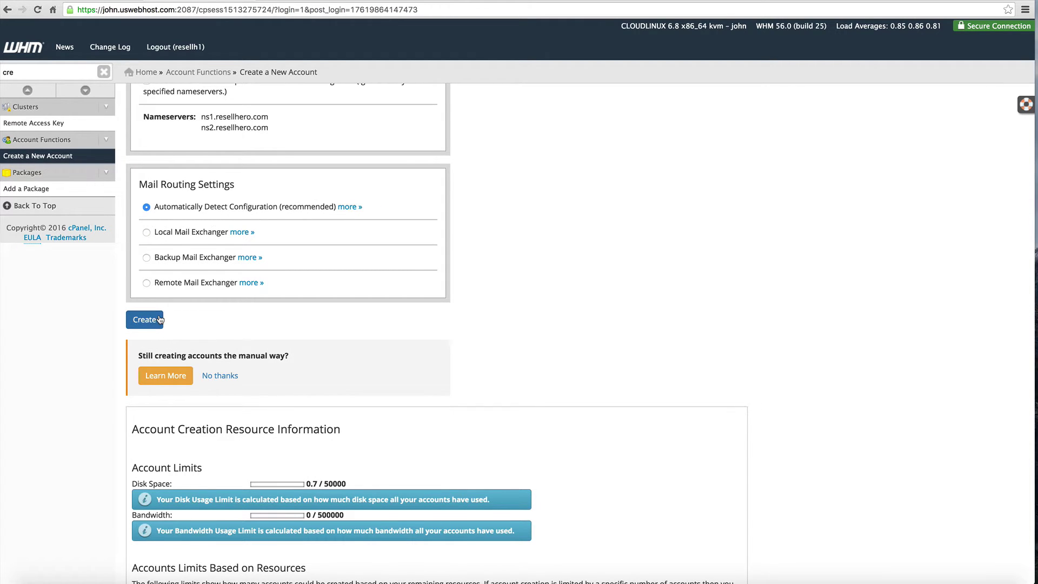
pyautogui.scroll(-3, 159, 319)
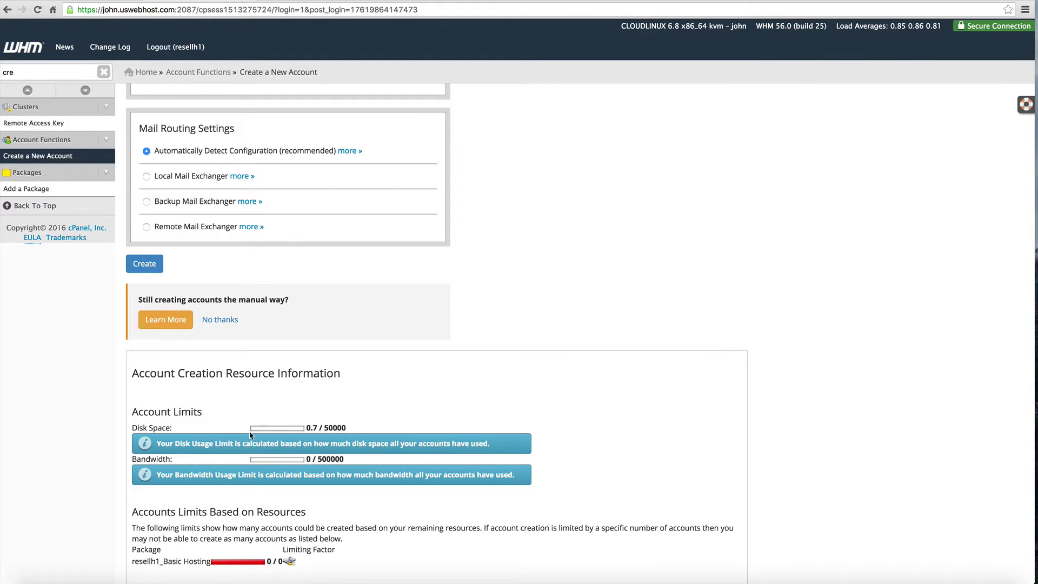
# Create the websitehero.net account and select the ns1/ns2.resellhero.com NameServer lines in the results
pyautogui.click(154, 264)
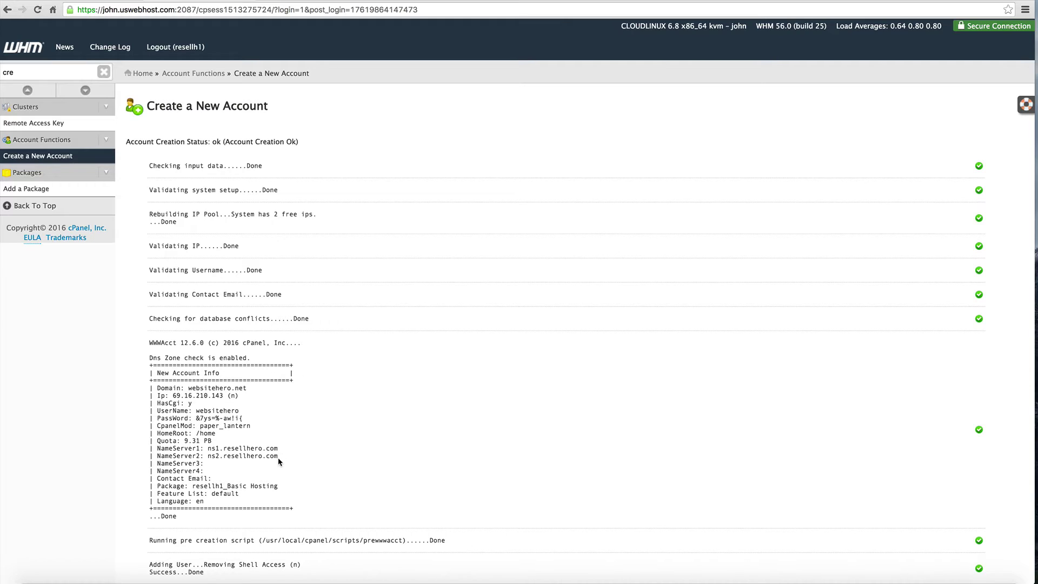
pyautogui.moveTo(278, 455); pyautogui.dragTo(155, 448)
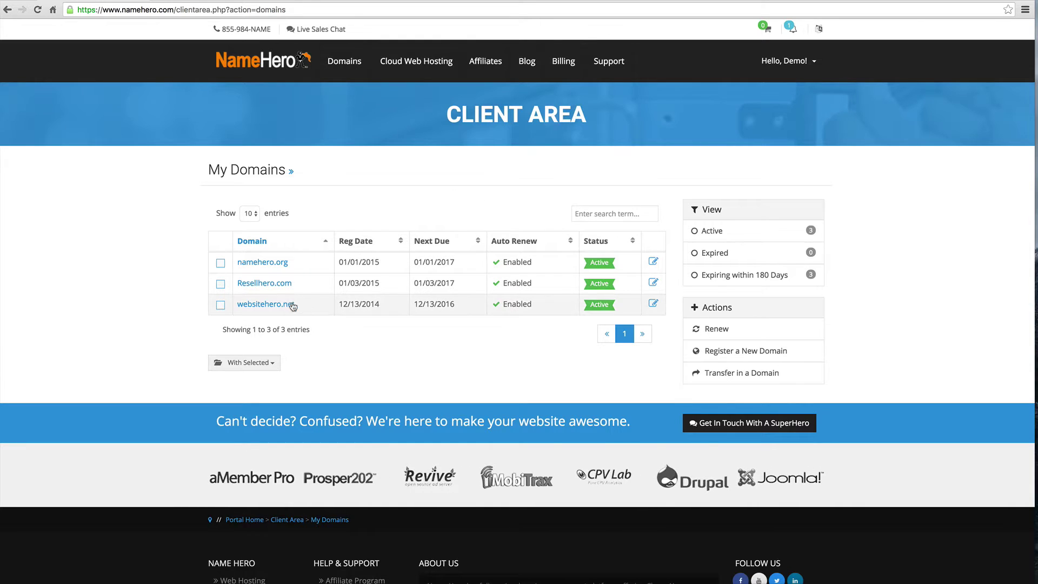
# Open the Nameservers settings for websitehero.net in the NameHero Client Area
pyautogui.click(289, 306)
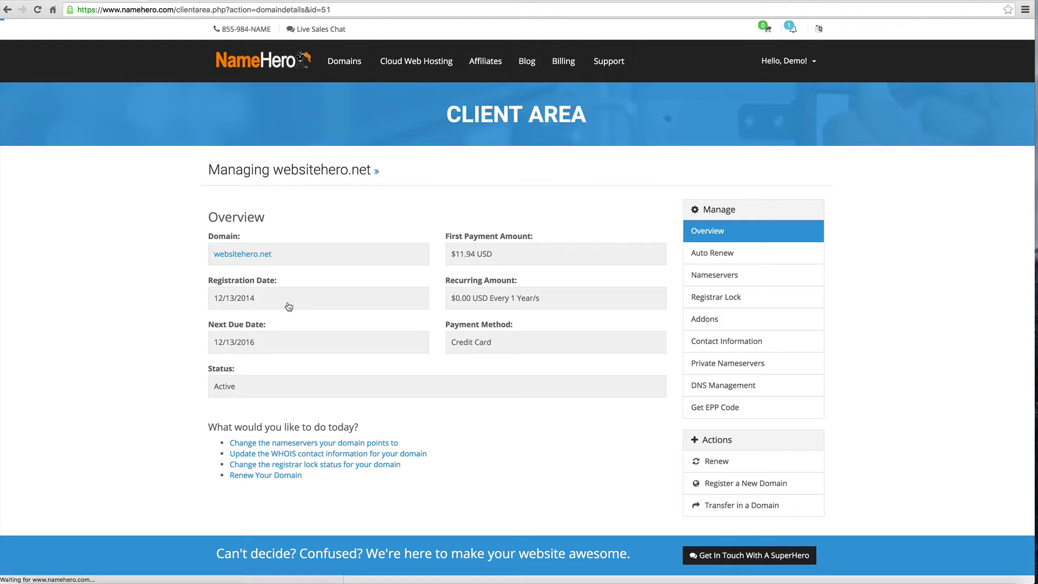
pyautogui.click(740, 329)
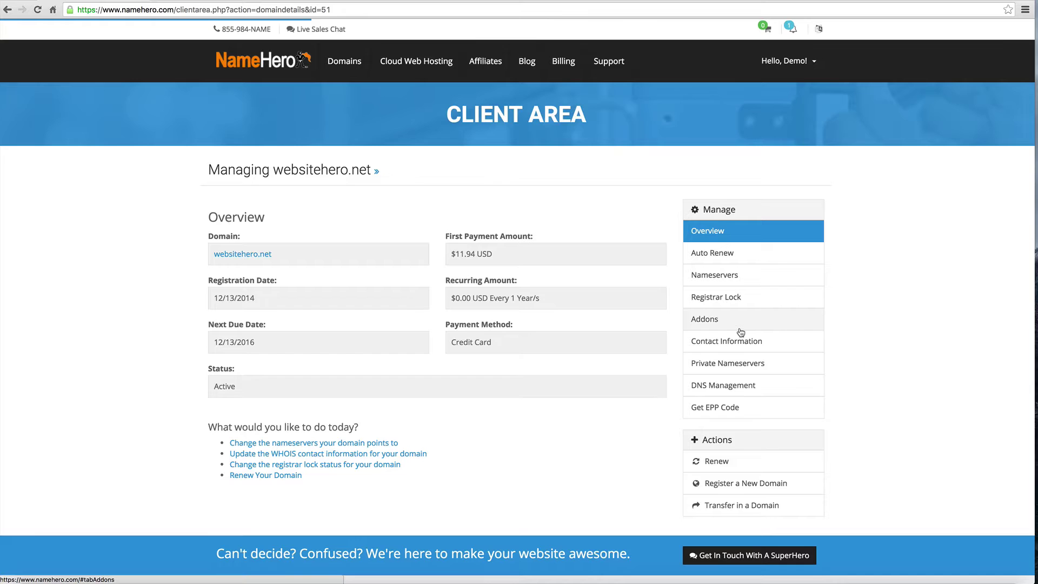
pyautogui.click(713, 278)
pyautogui.click(286, 328)
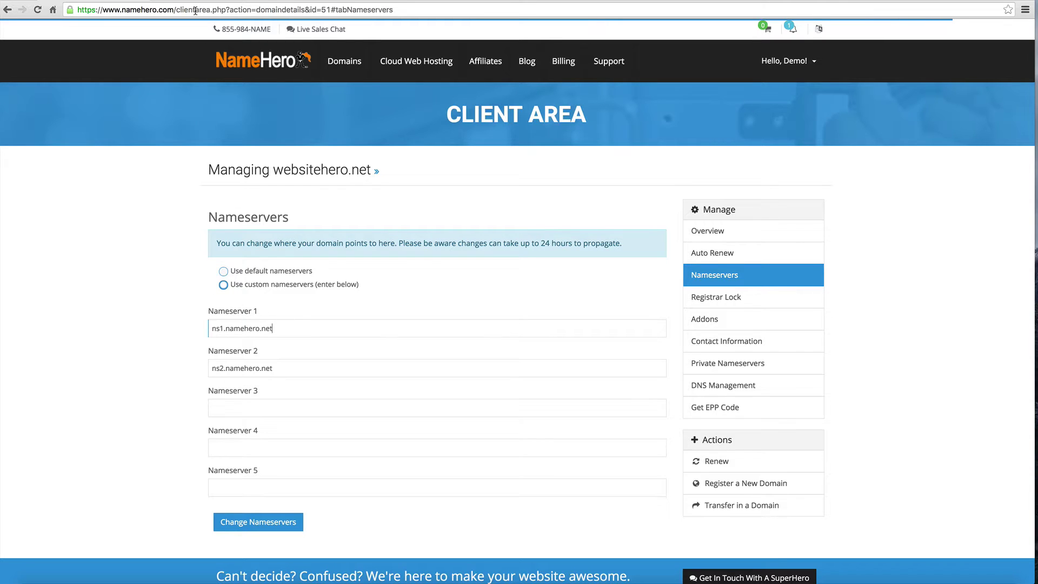
# Replace both nameservers with the resellhero.com values copied from WHM and submit the change
pyautogui.hotkey('ctrl', 'Tab')
pyautogui.click(268, 449)
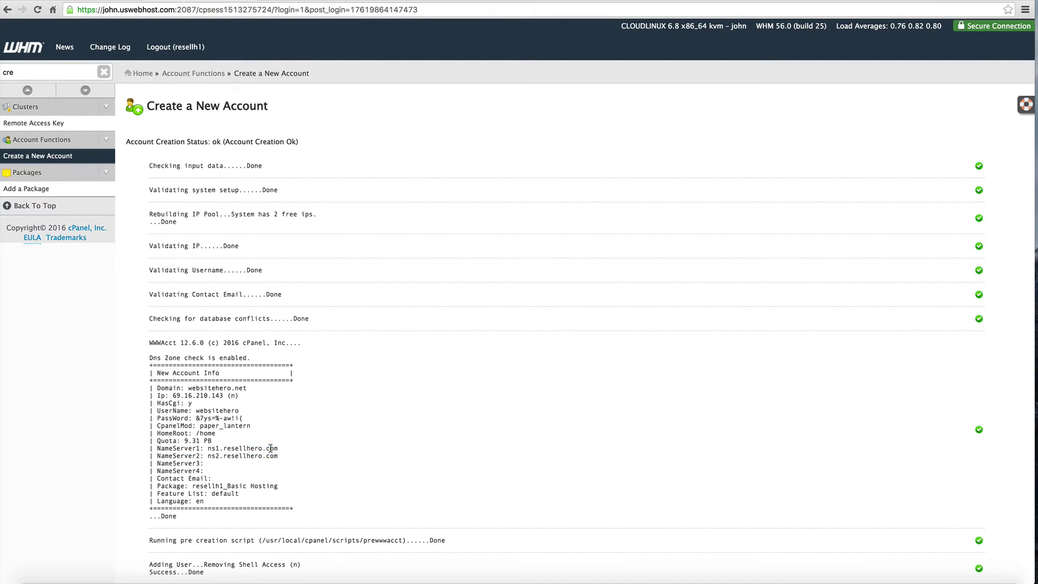
pyautogui.moveTo(212, 443); pyautogui.dragTo(286, 447)
pyautogui.press('super+c')
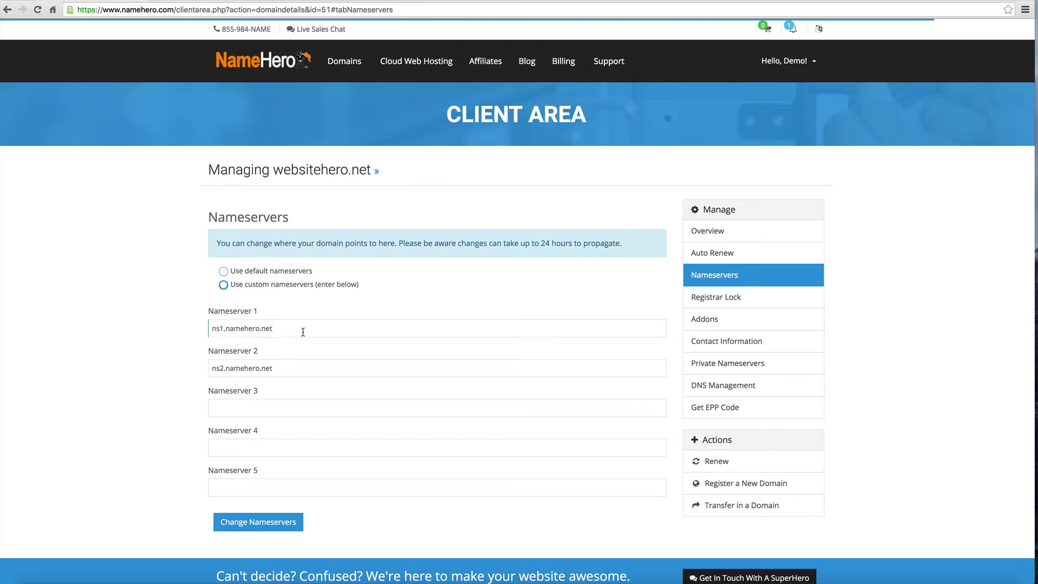
pyautogui.tripleClick(301, 331)
pyautogui.press('super+v')
pyautogui.click(286, 361)
pyautogui.tripleClick(285, 361)
pyautogui.press('super+v')
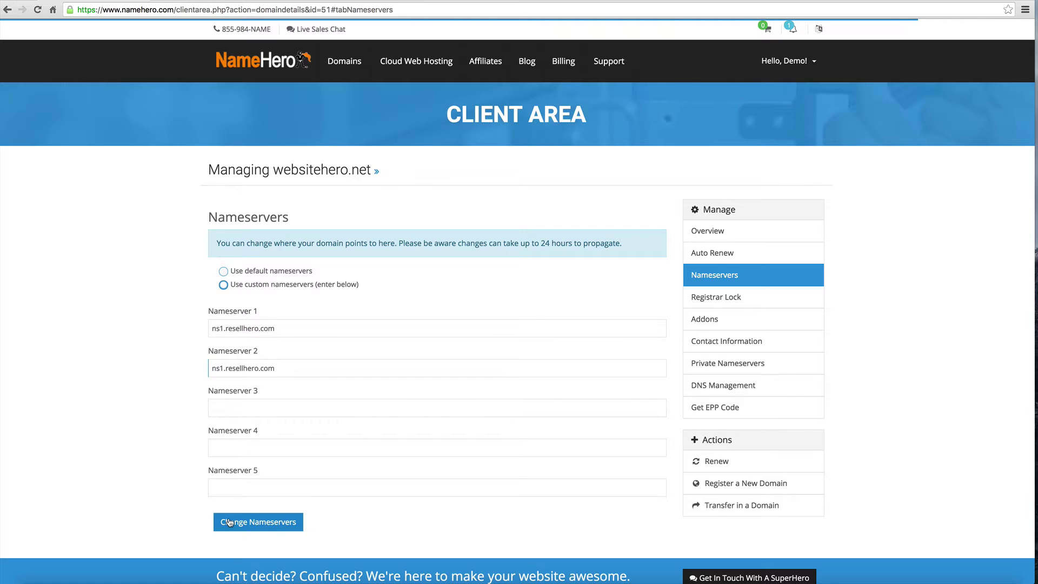
pyautogui.click(232, 520)
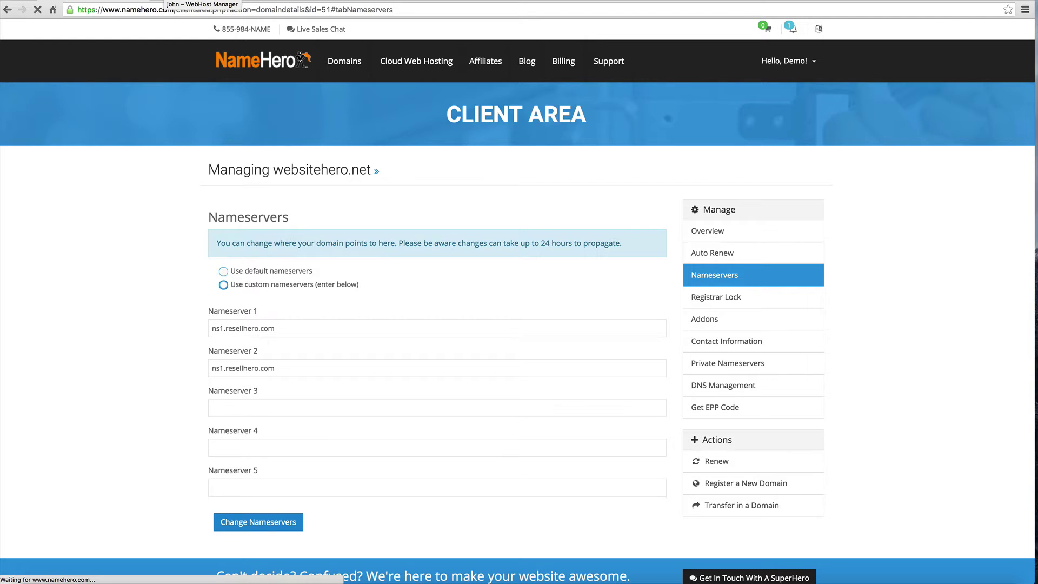
pyautogui.click(178, 1)
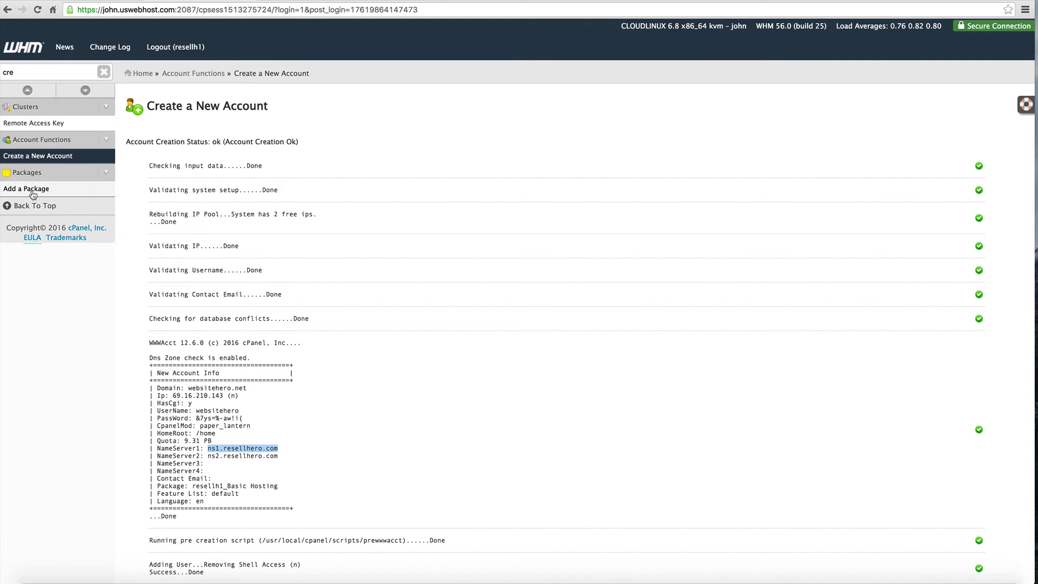
# Search the sidebar for 'list', open List Accounts, and locate the websitehero username
pyautogui.click(16, 72)
pyautogui.moveTo(16, 72); pyautogui.dragTo(1, 78)
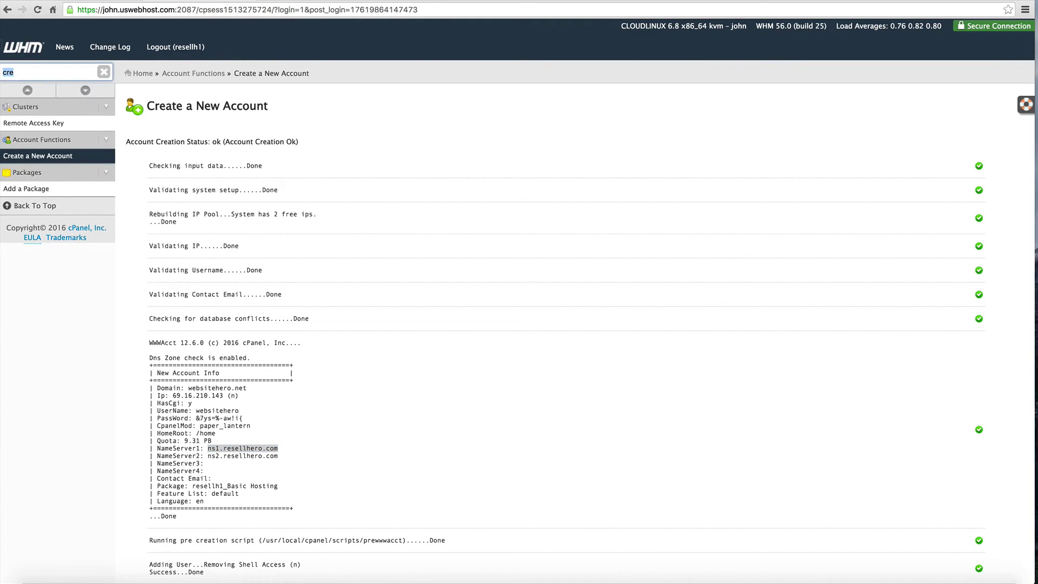
pyautogui.write('list')
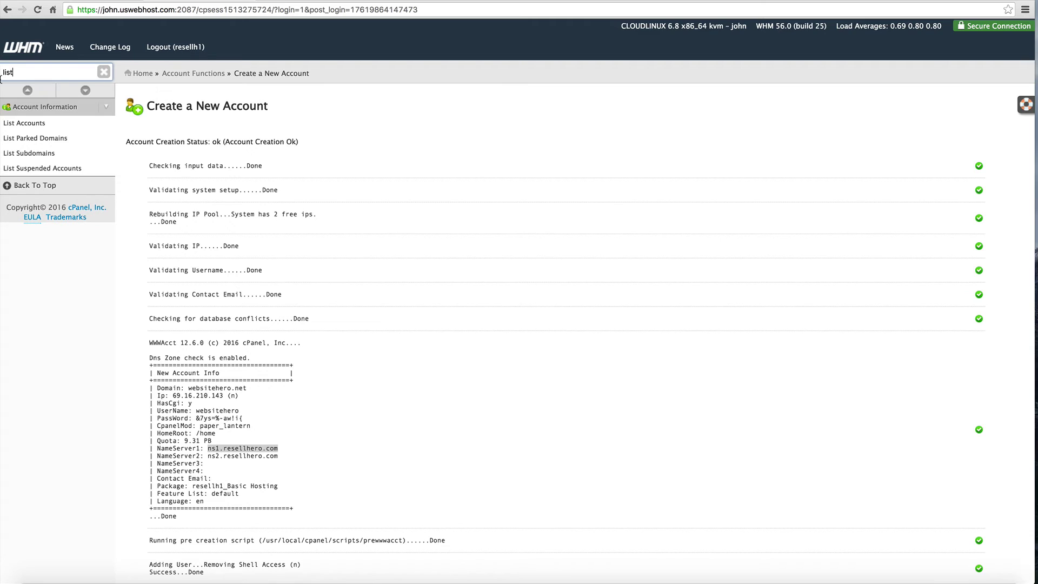
pyautogui.click(19, 124)
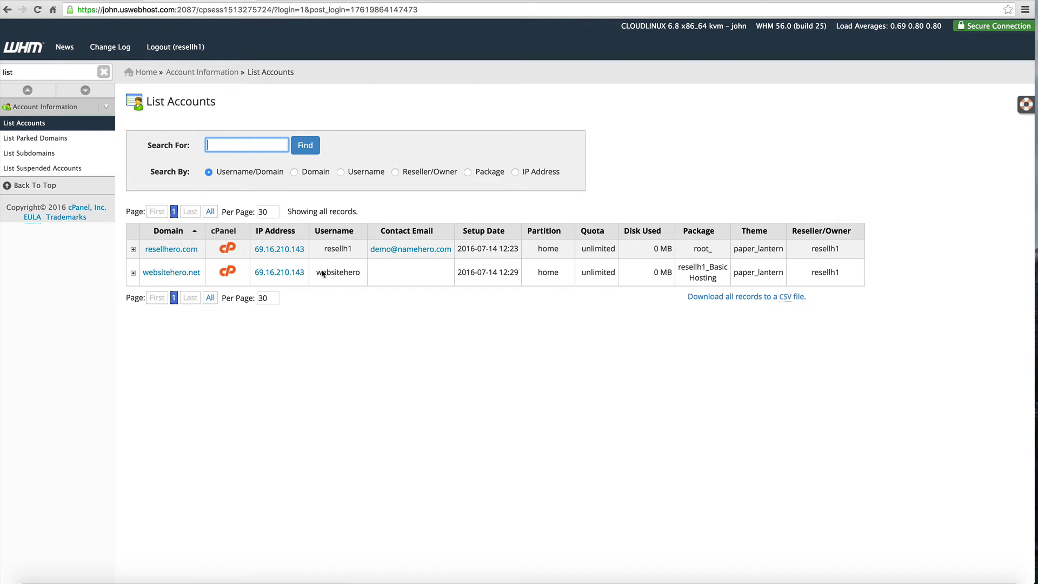
pyautogui.moveTo(361, 273); pyautogui.dragTo(316, 275)
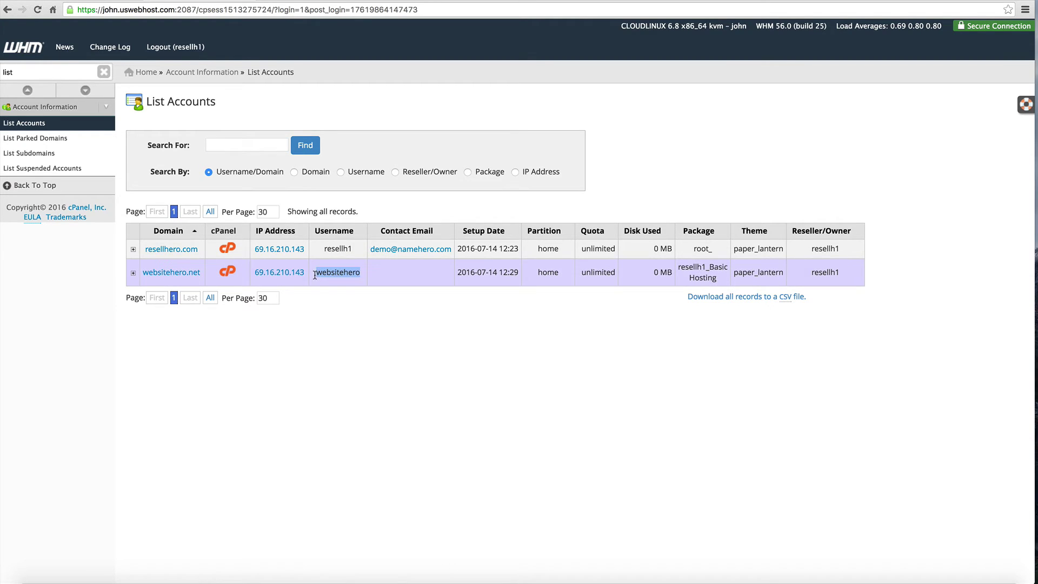
pyautogui.click(416, 272)
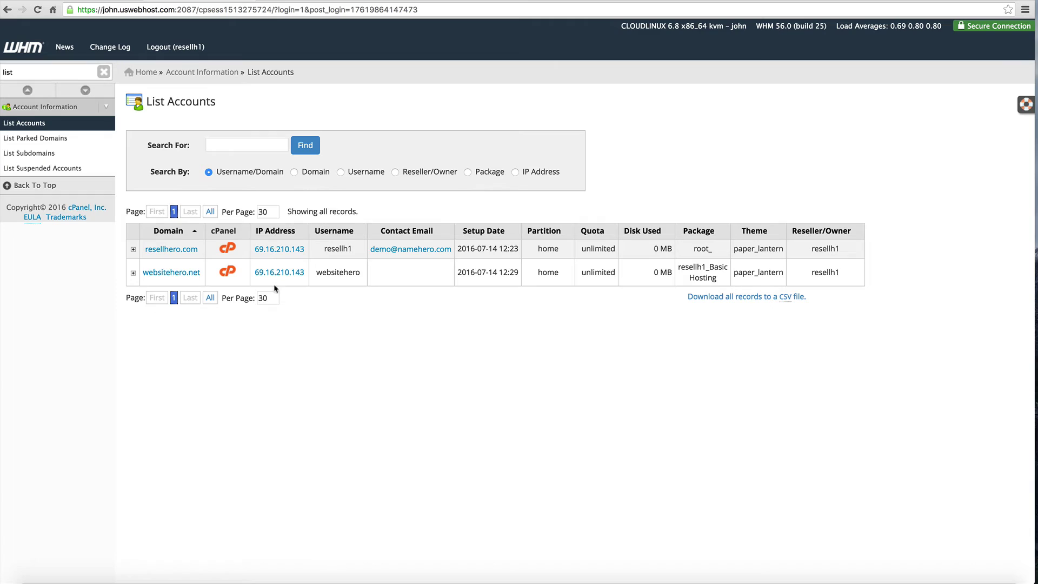